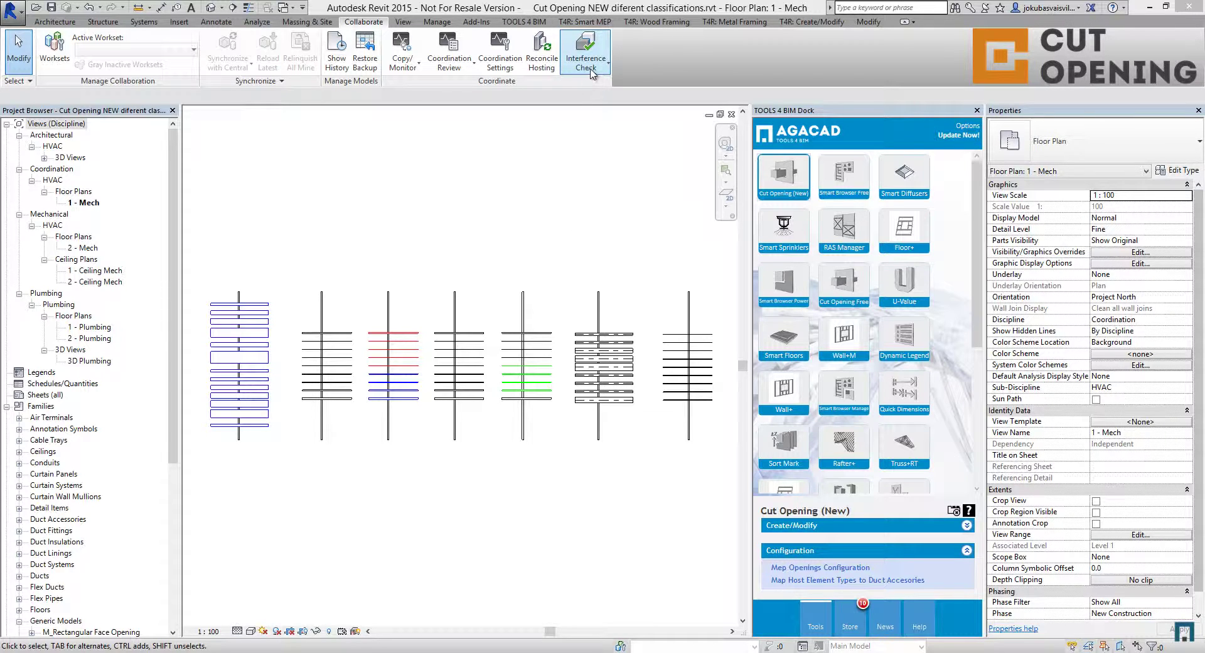
Check the Interference Check commands, then launch Read Interference Check Data from the TOOLS 4 BIM dock
click(590, 73)
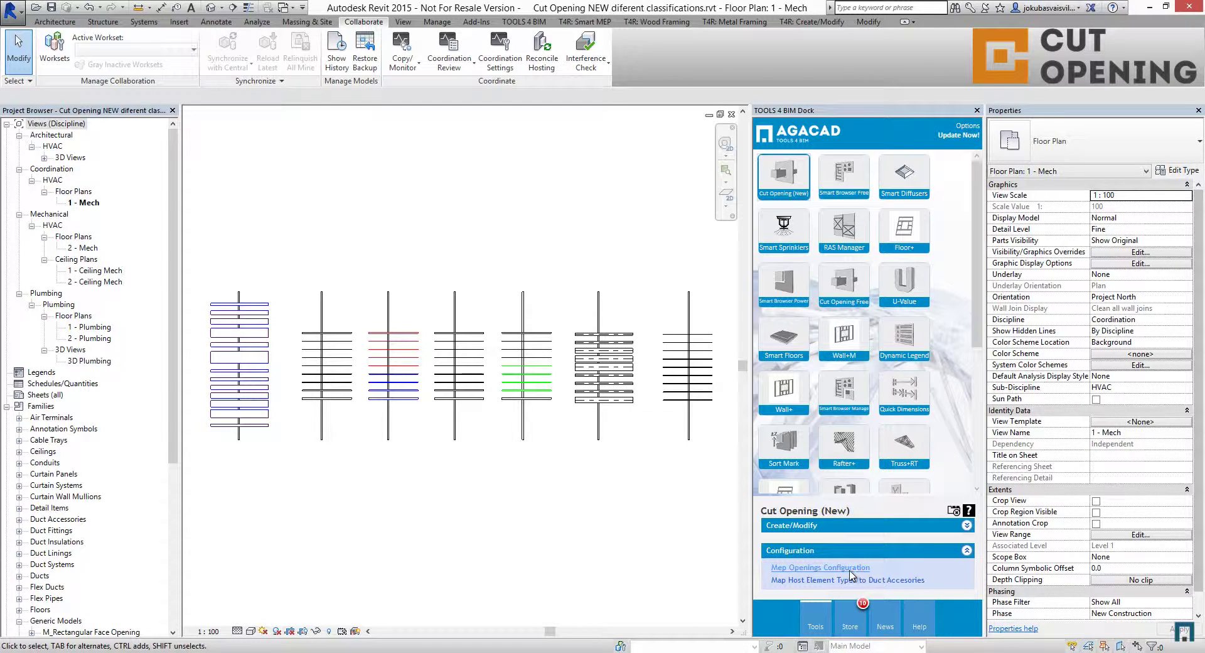
click(777, 534)
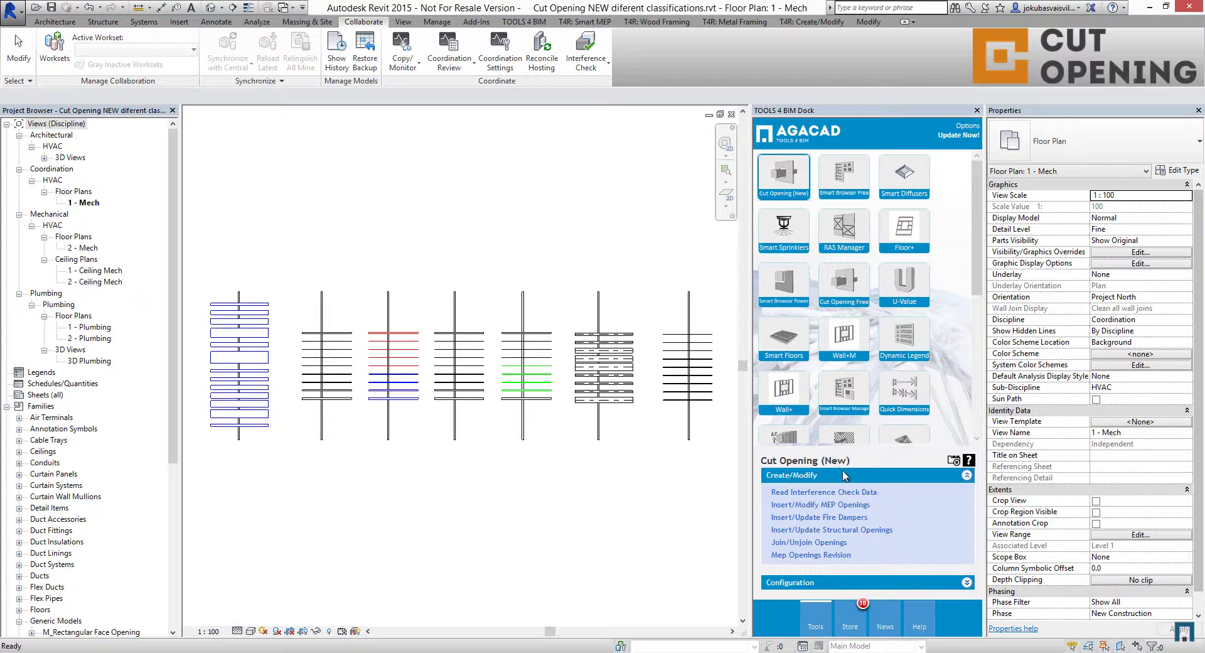
click(852, 493)
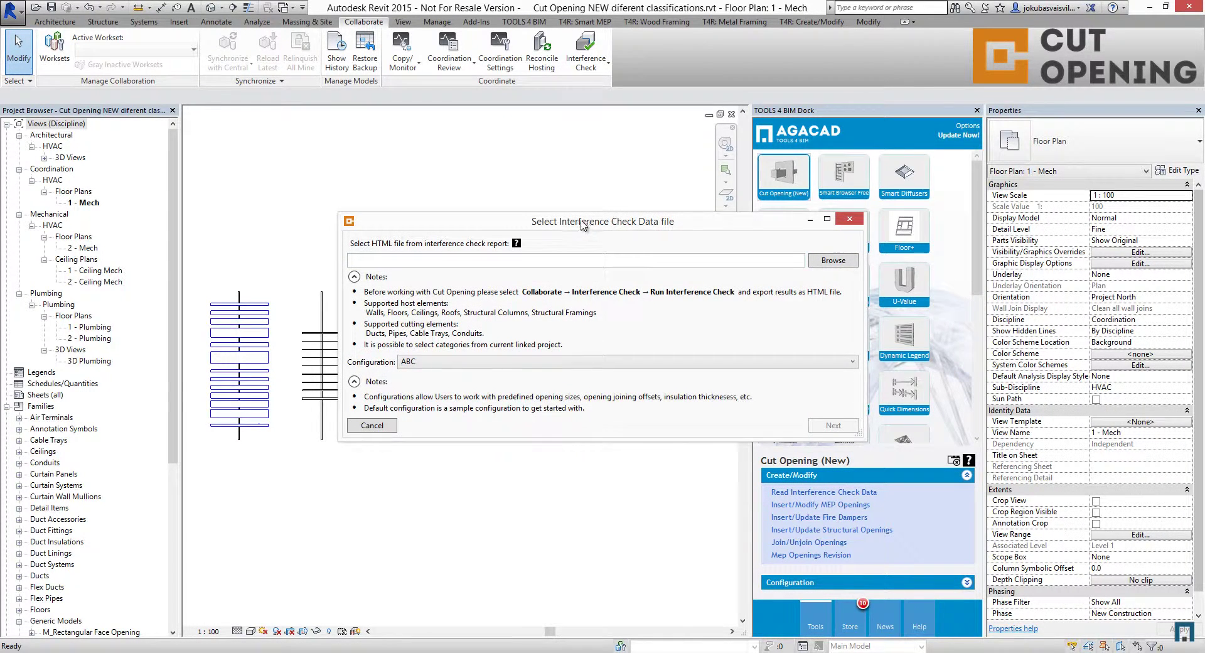
Switch the configuration to Default Configuration and browse to Cut Opening NEW diferent classifications.html
drag(585, 222, 514, 155)
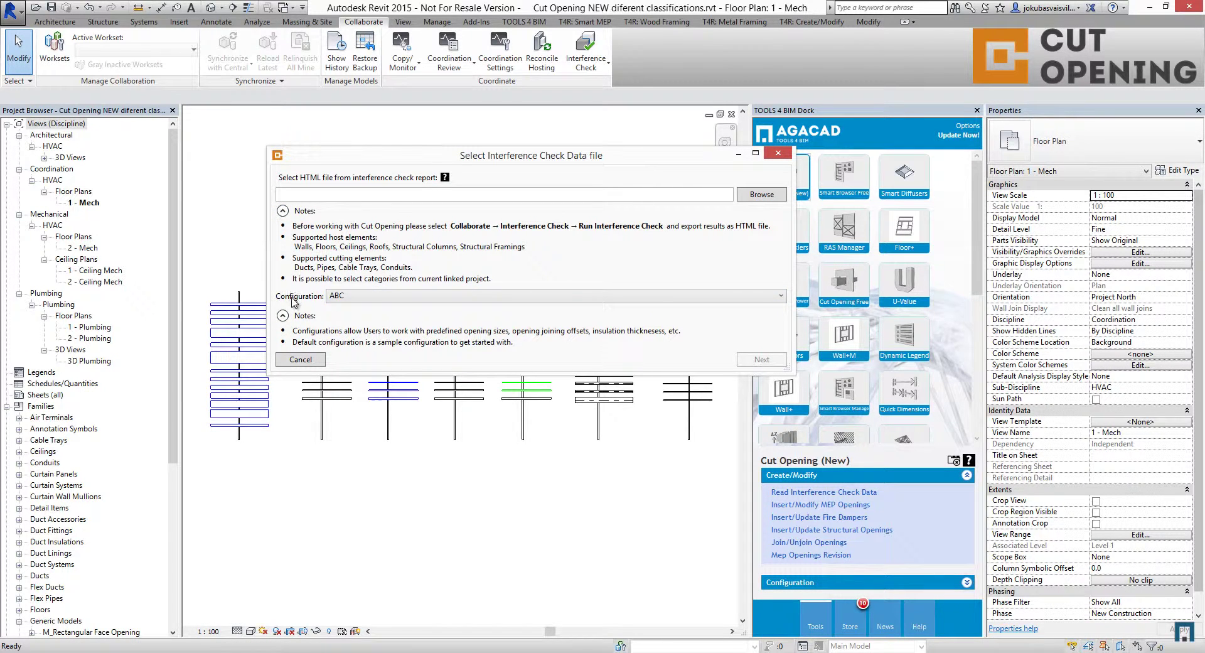
click(779, 299)
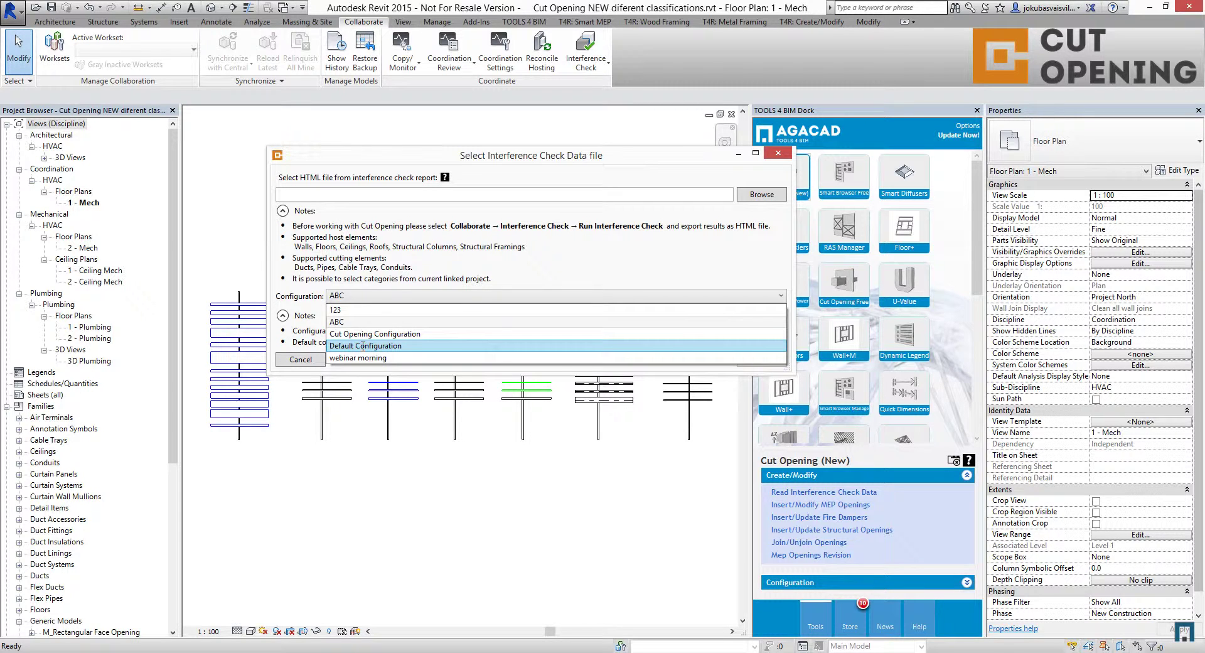
click(363, 345)
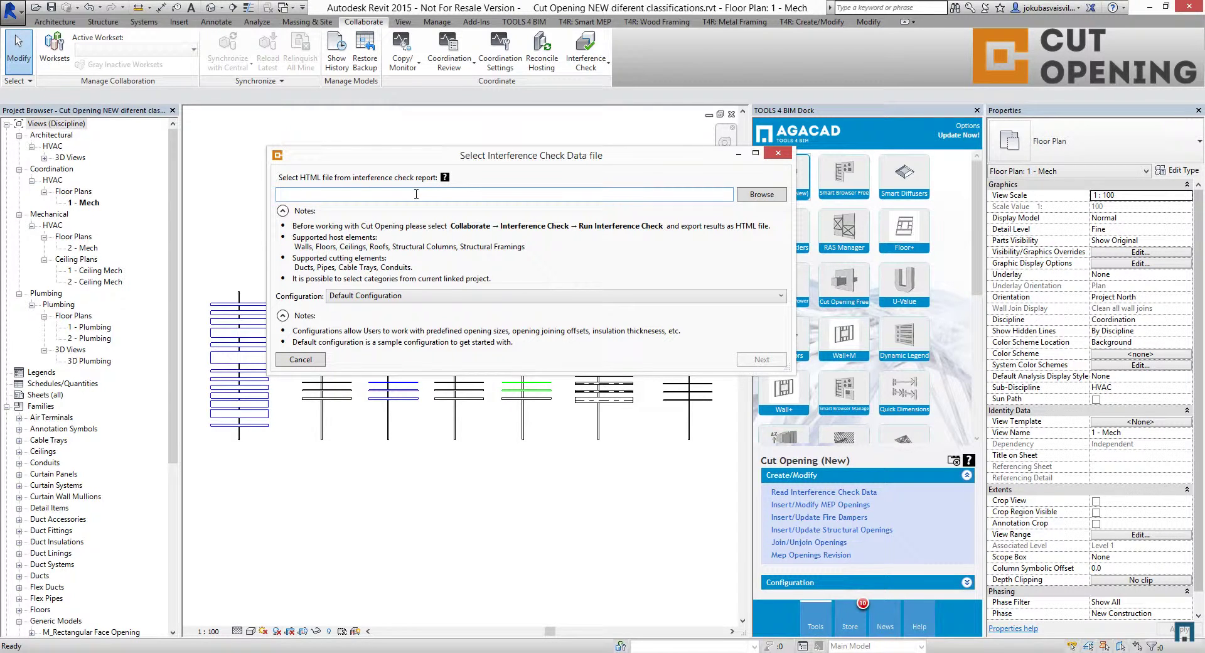
click(755, 196)
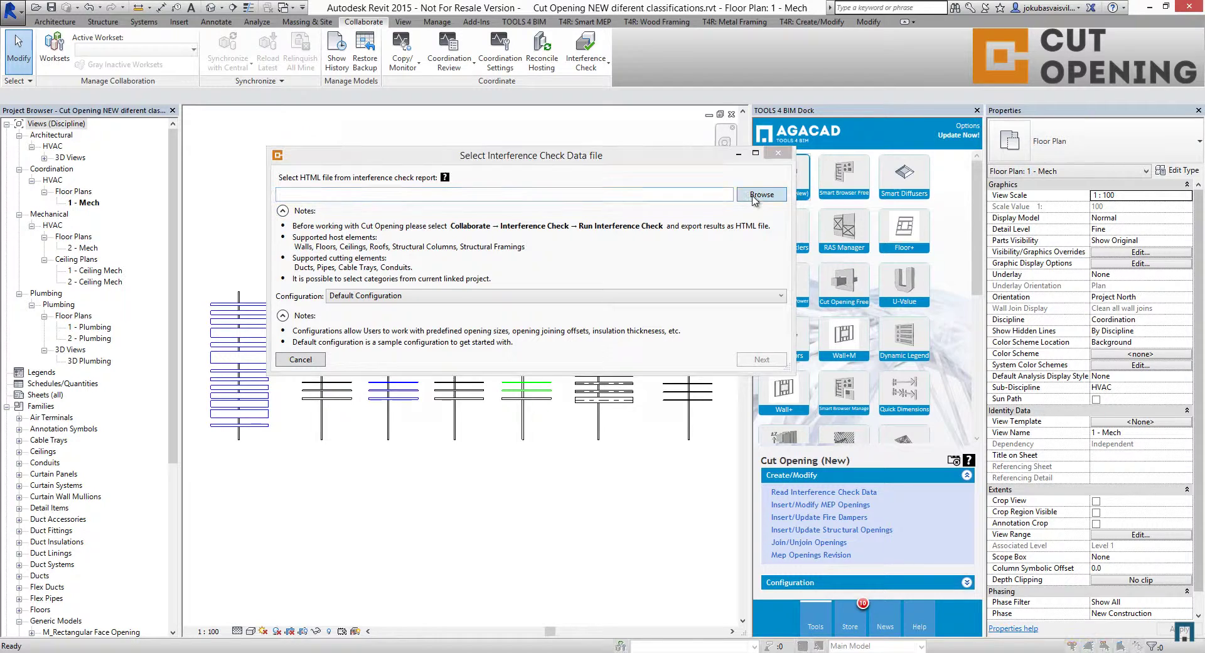
click(794, 189)
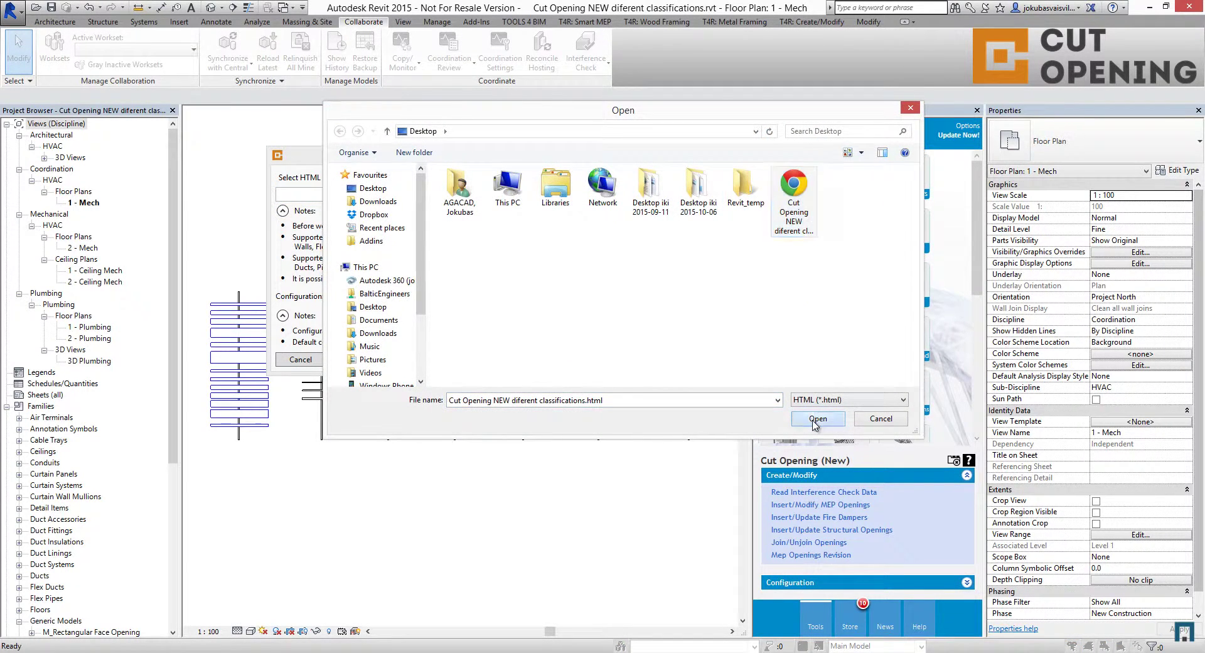
Load the report, add the missing 103 mm conduit size, and open Review Configuration
click(813, 419)
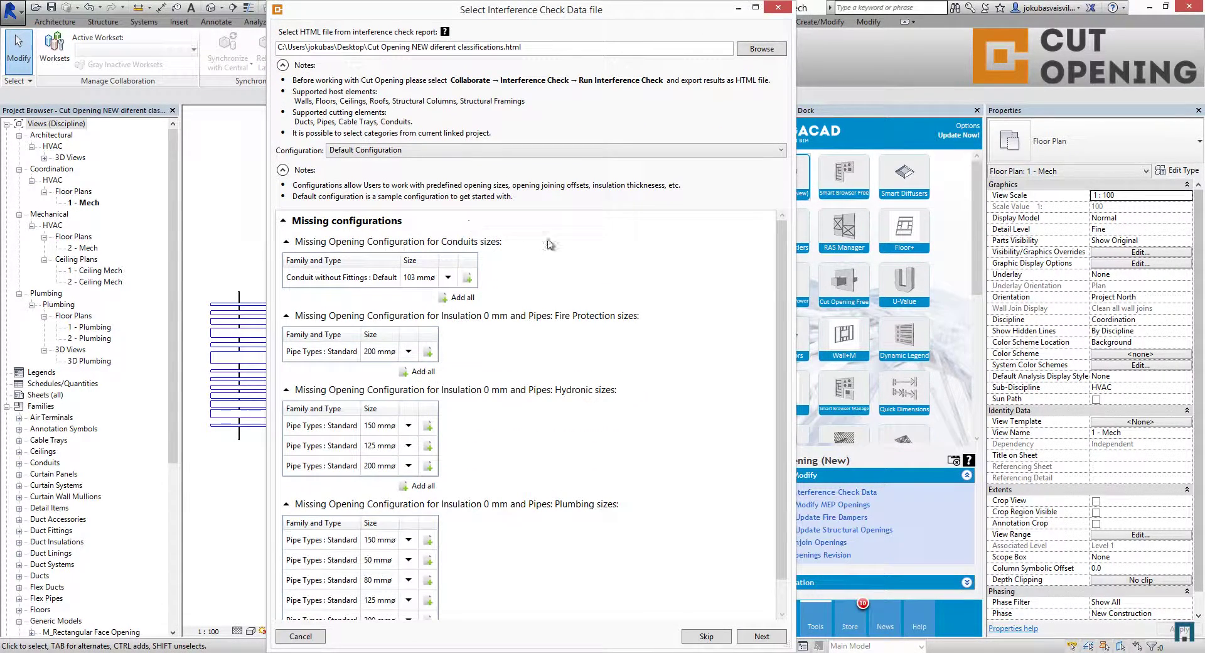
scroll(784, 326, down, 1)
scroll(782, 333, down, 2)
scroll(778, 351, up, 3)
click(467, 277)
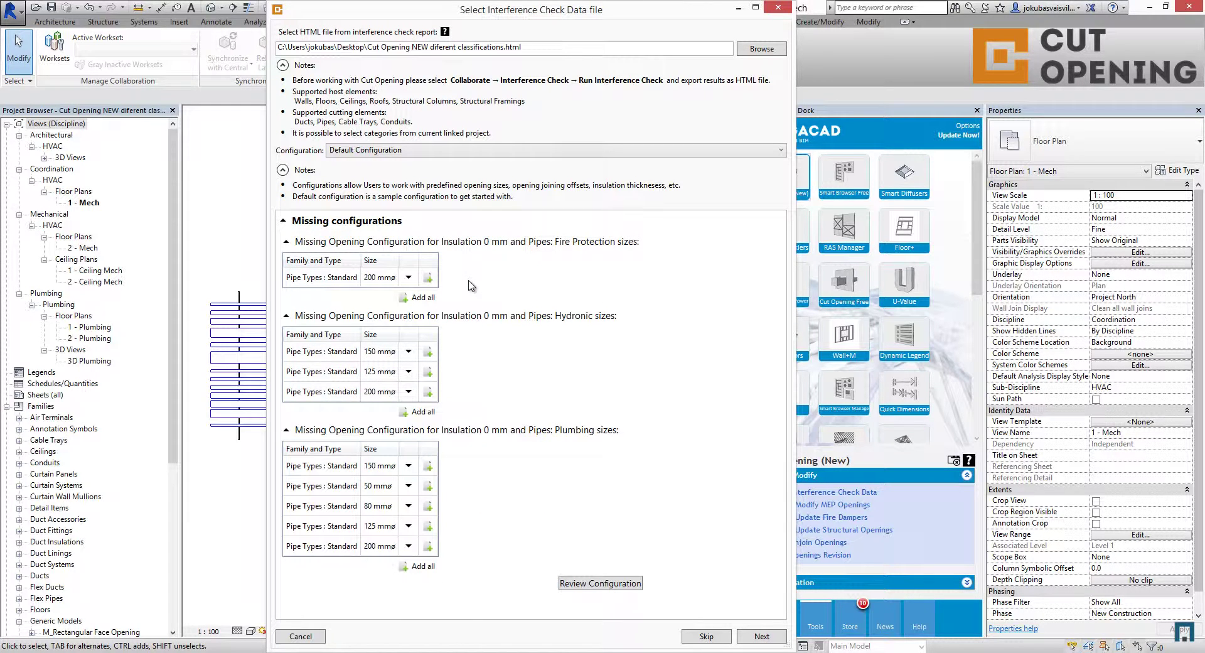
click(584, 585)
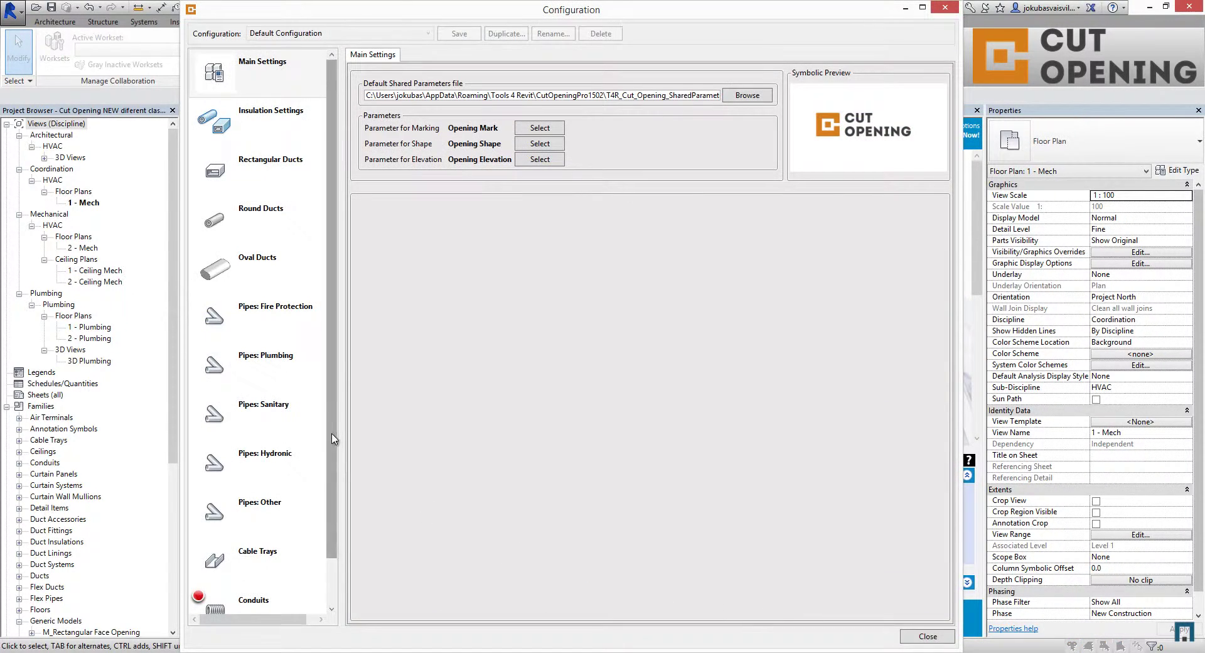
Inspect the Conduits Cut Offsets table, including the new 103–203 mm Round range
click(217, 596)
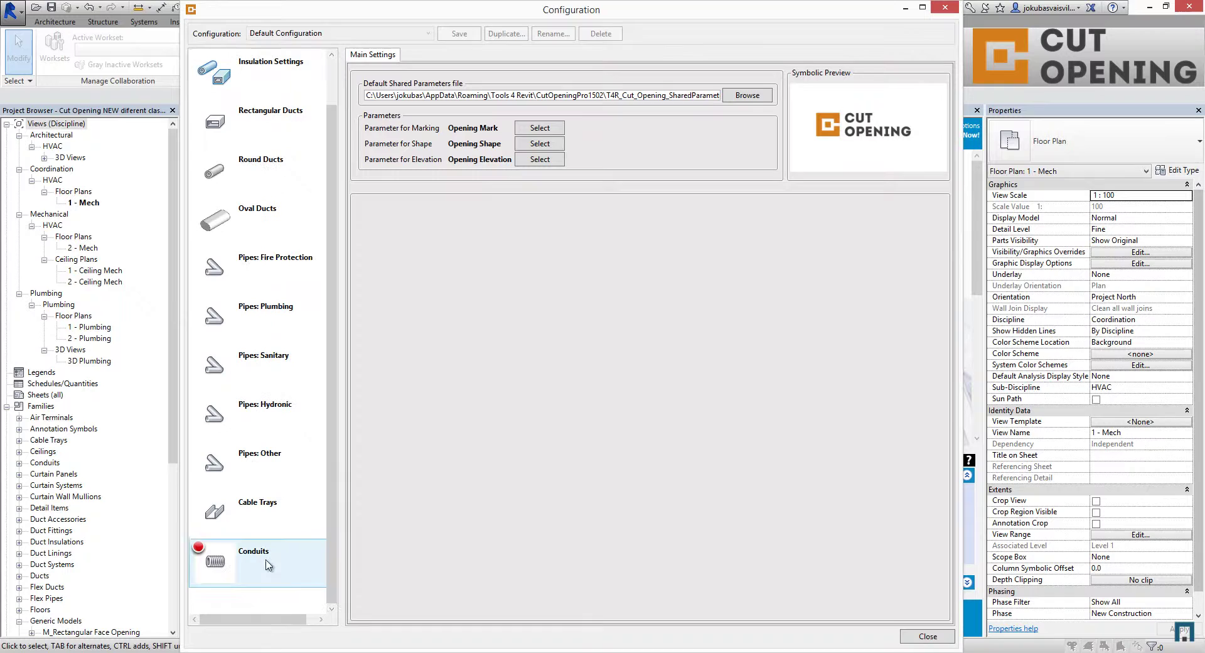
click(212, 561)
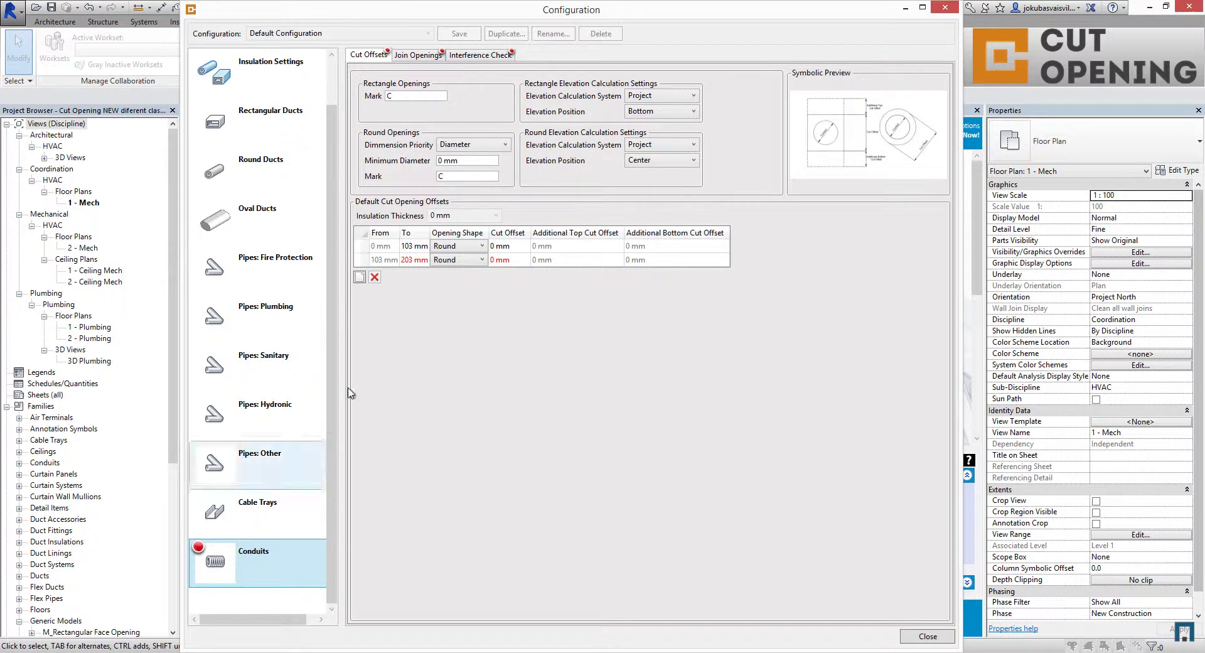
click(415, 260)
click(507, 261)
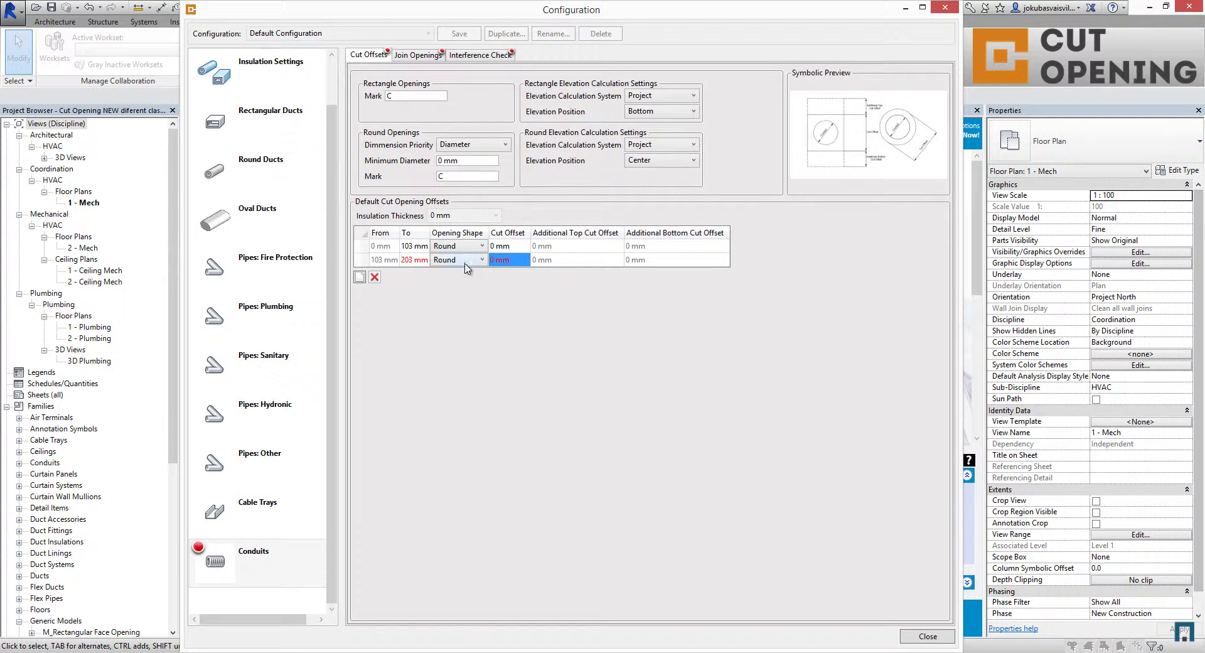
click(503, 261)
drag(419, 264, 376, 264)
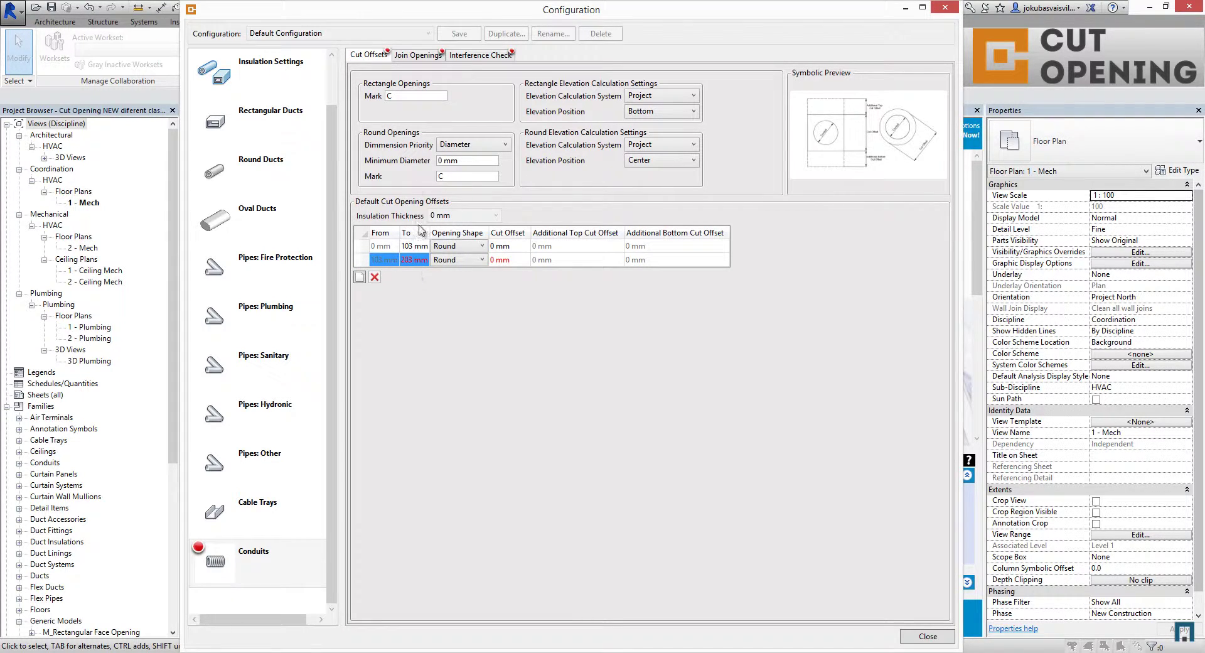
Check the conduit Join Openings and Interference Check settings, then close the configuration
click(417, 58)
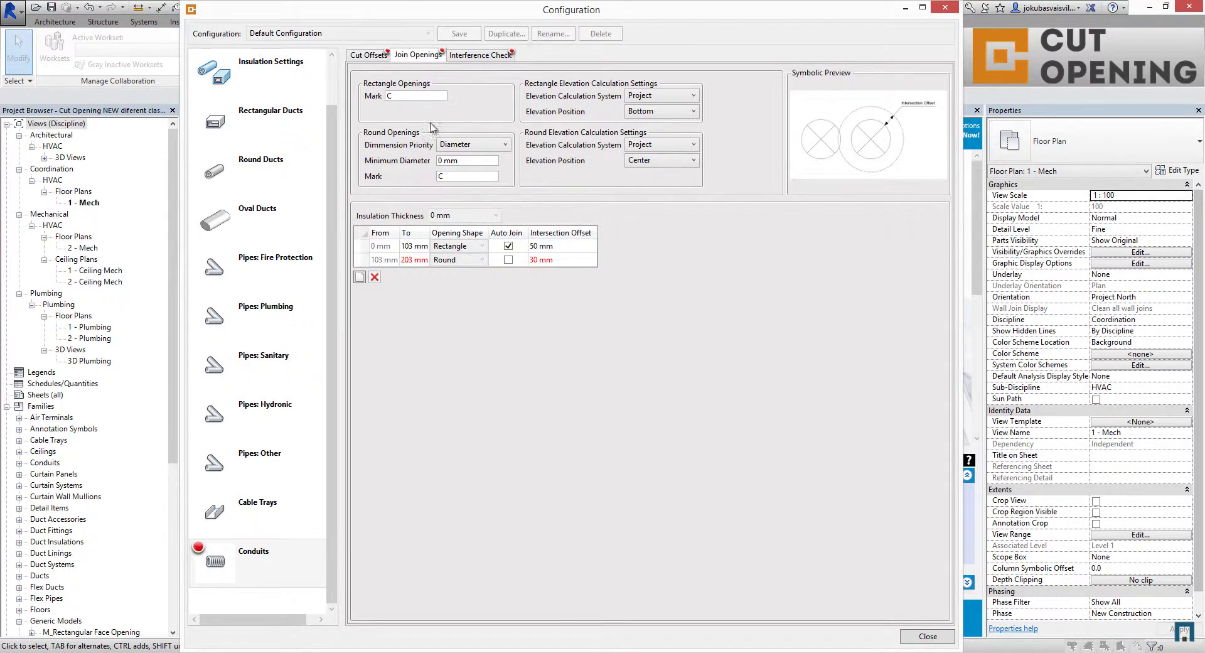
click(480, 54)
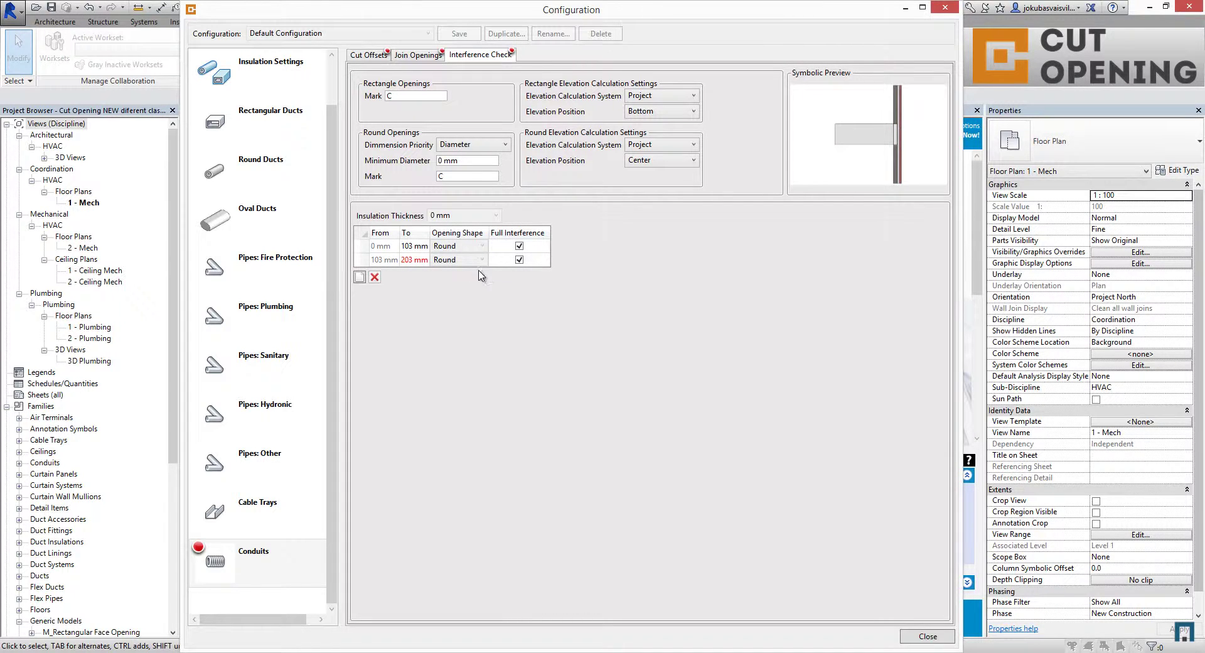
click(923, 638)
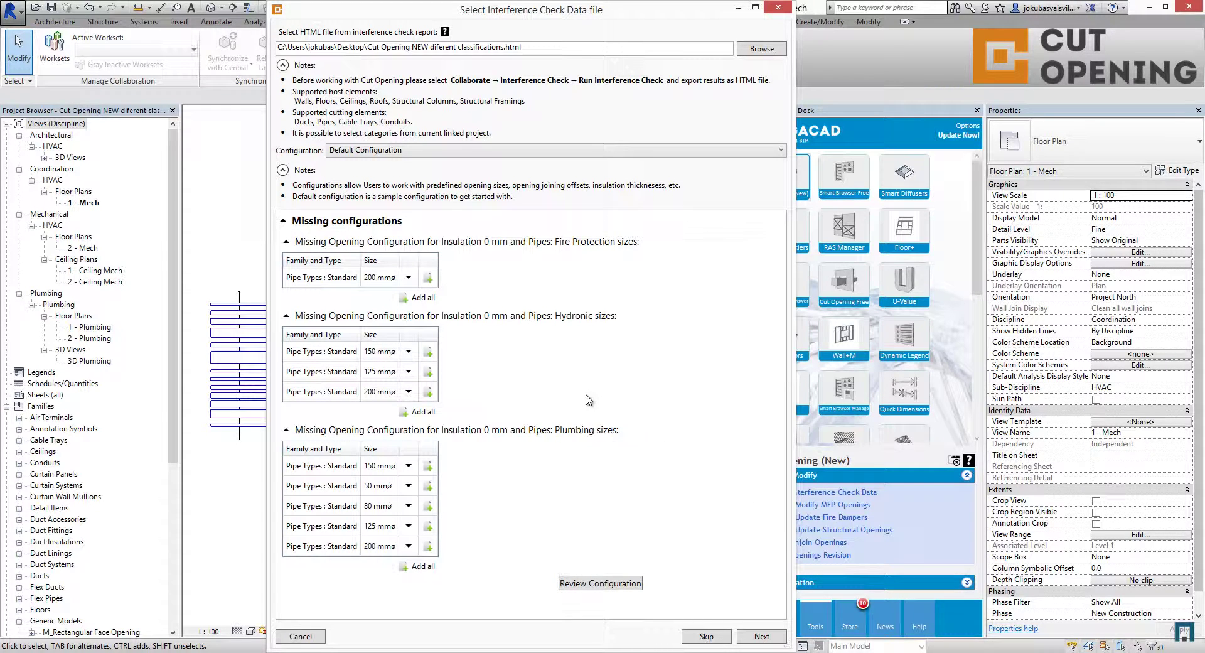
Add all missing Hydronic and Fire Protection pipe sizes, then open the configuration for review
click(421, 411)
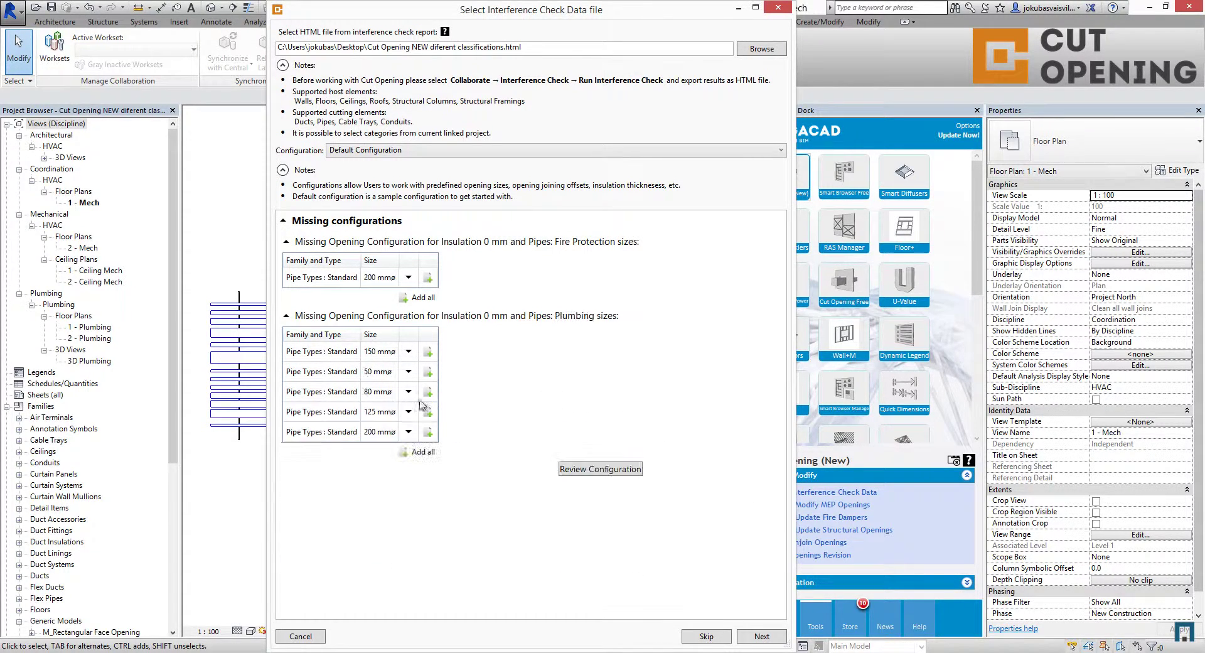
click(432, 299)
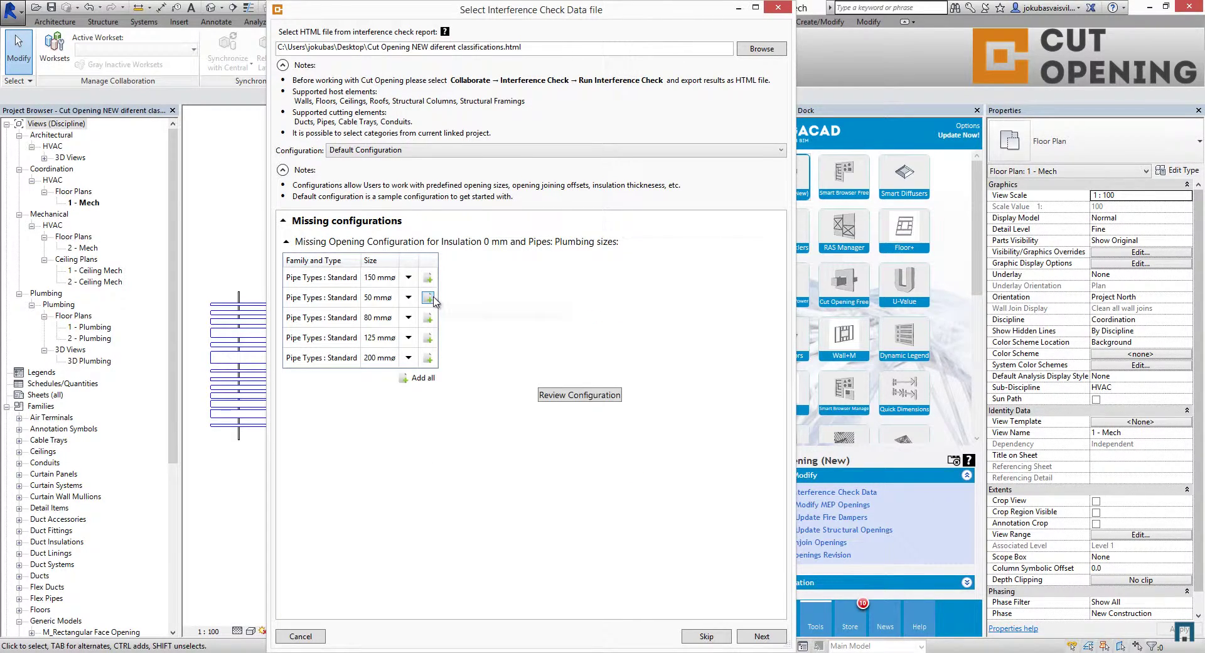
click(590, 398)
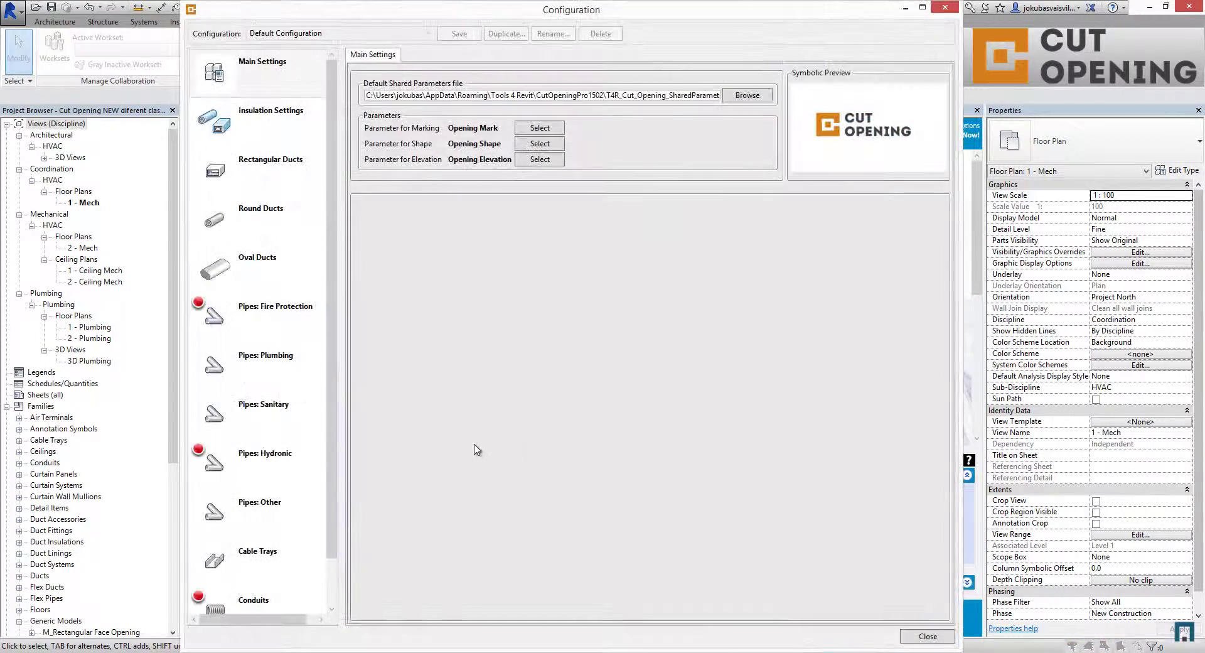
Change the Fire Protection 150–250 mm row's cut offset from 400 to 300 mm and close
click(288, 323)
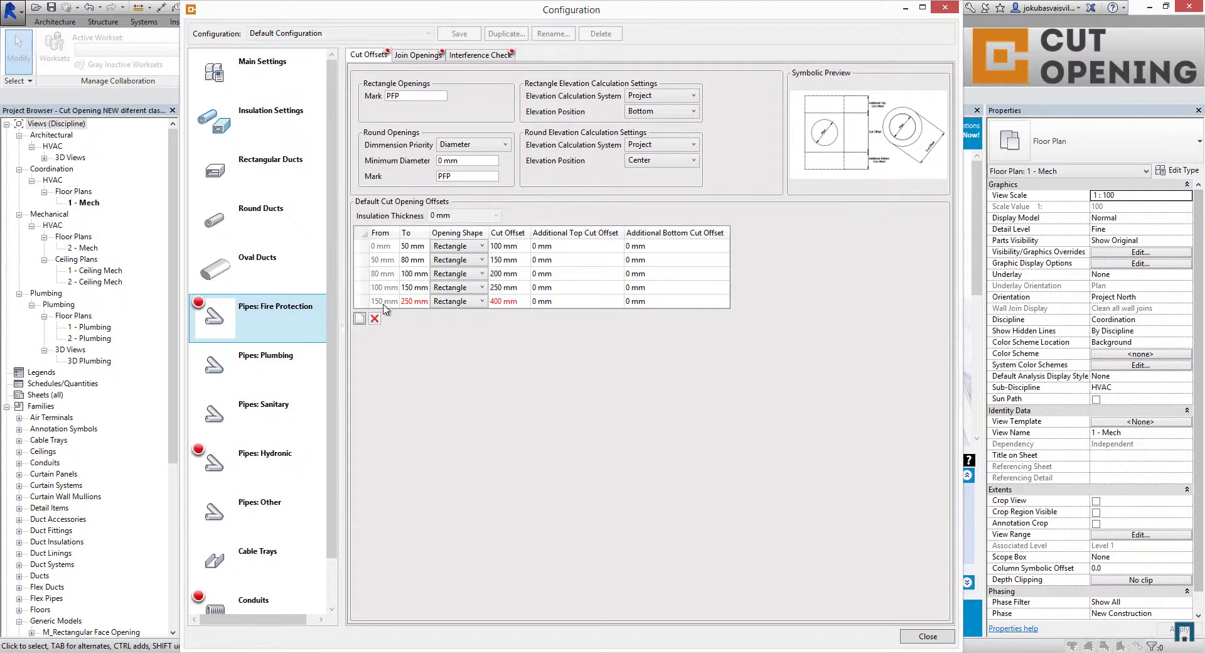
click(414, 302)
click(511, 303)
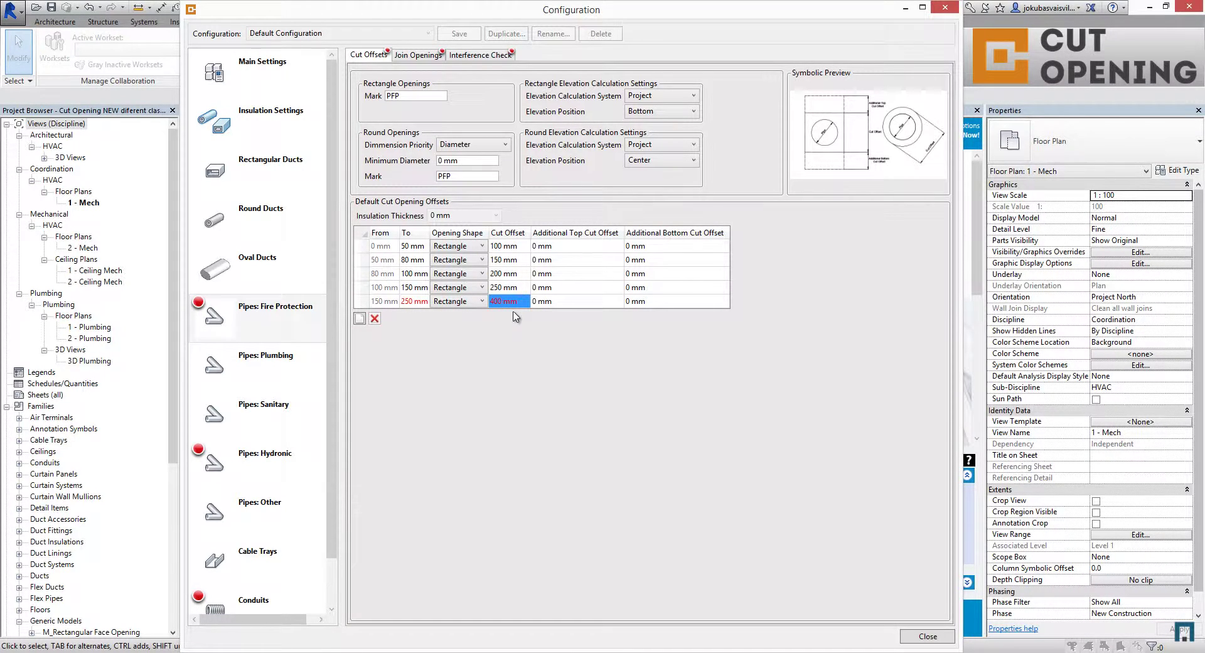
click(515, 302)
text(300)
click(587, 303)
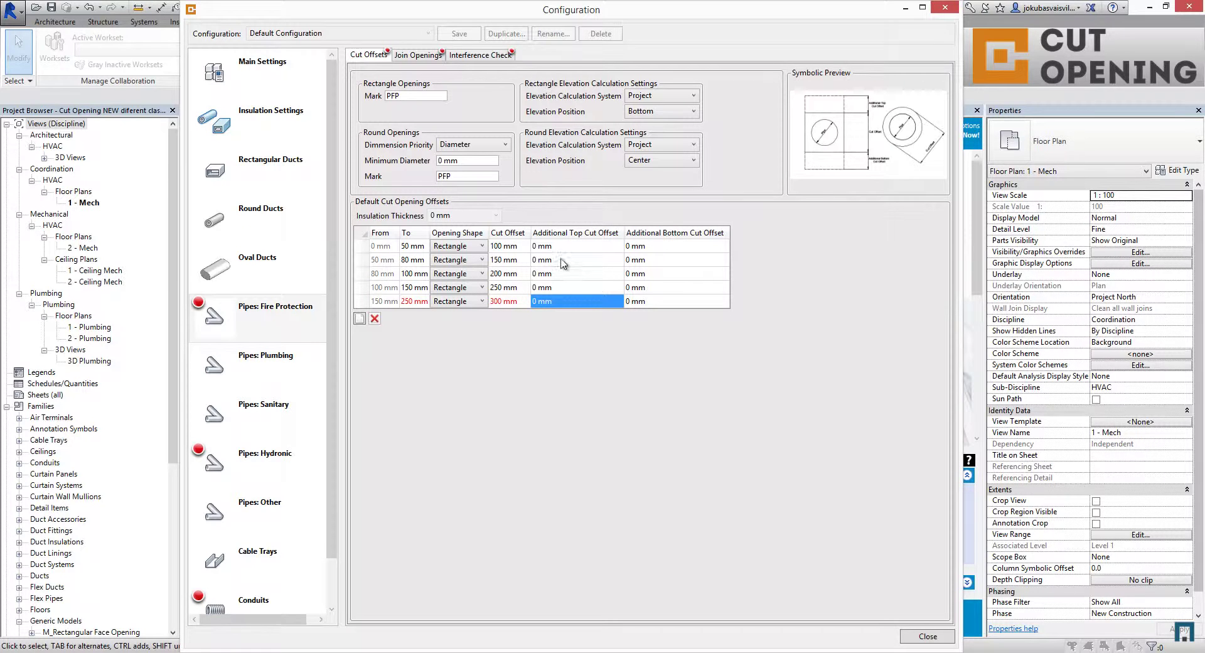
click(923, 638)
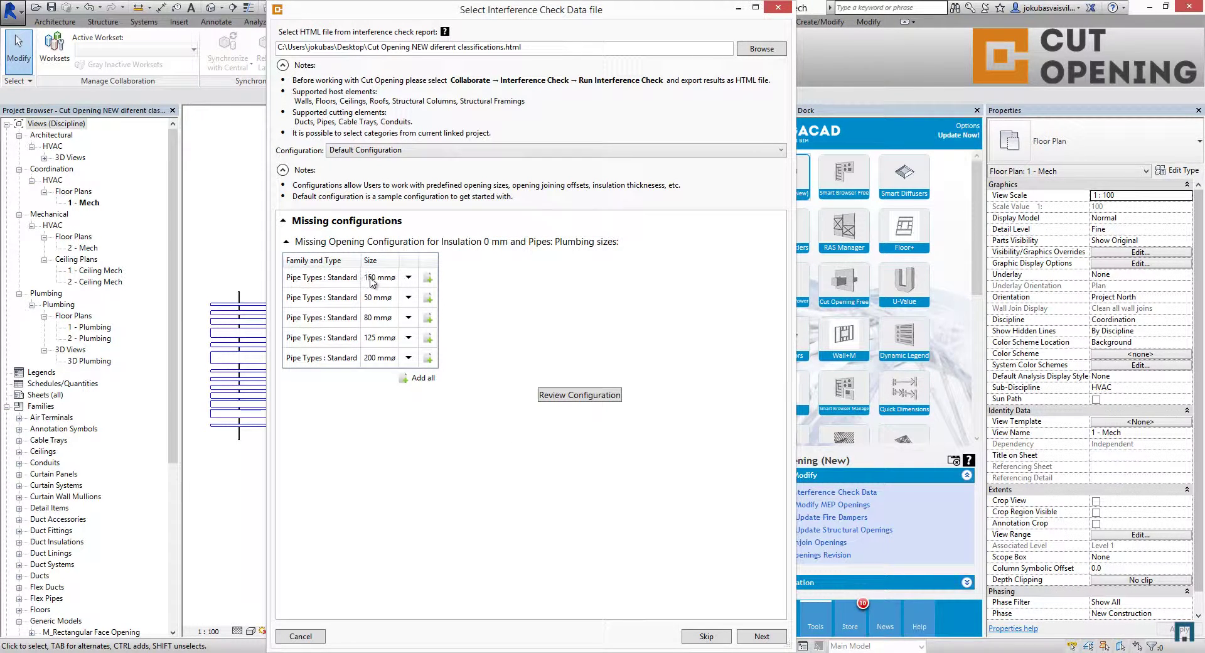
Reveal element ids for missing 150, 50, 80, 125 and 200 mm plumbing pipes, then continue
click(410, 281)
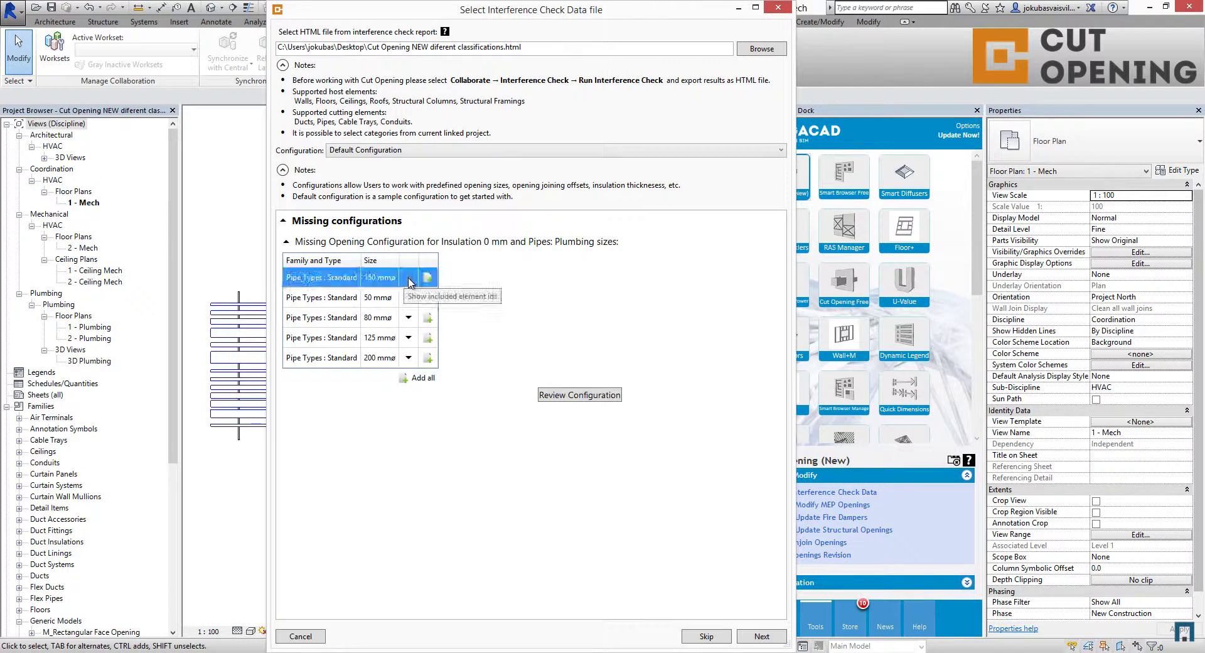
click(409, 280)
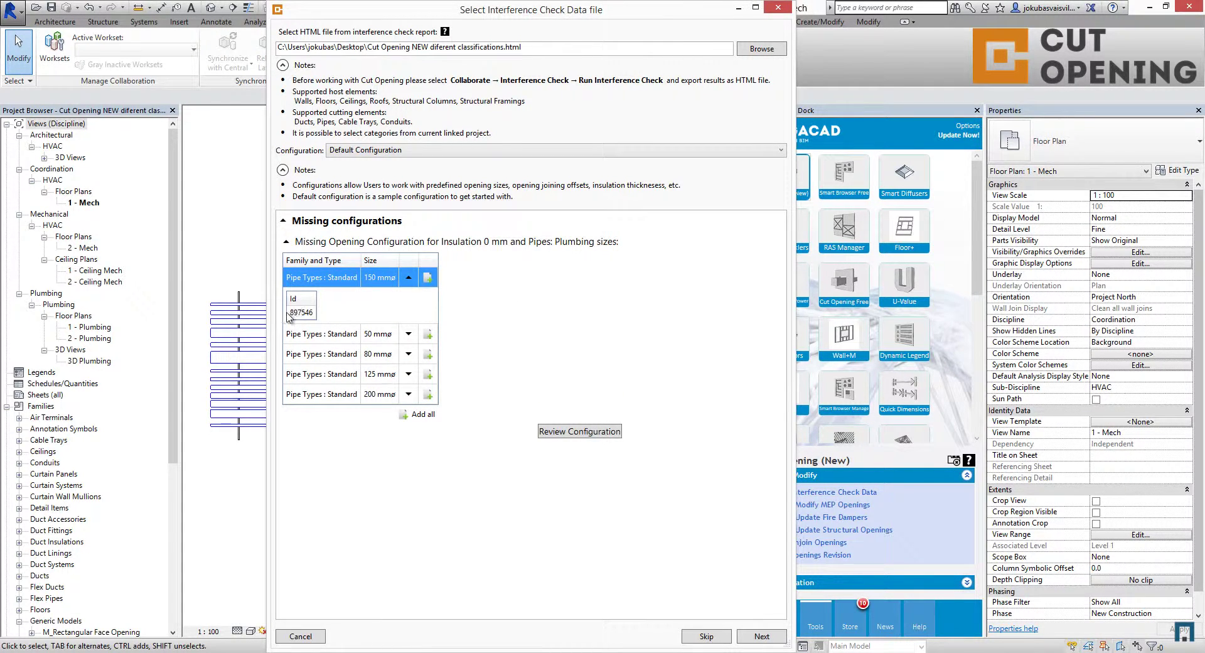
click(409, 334)
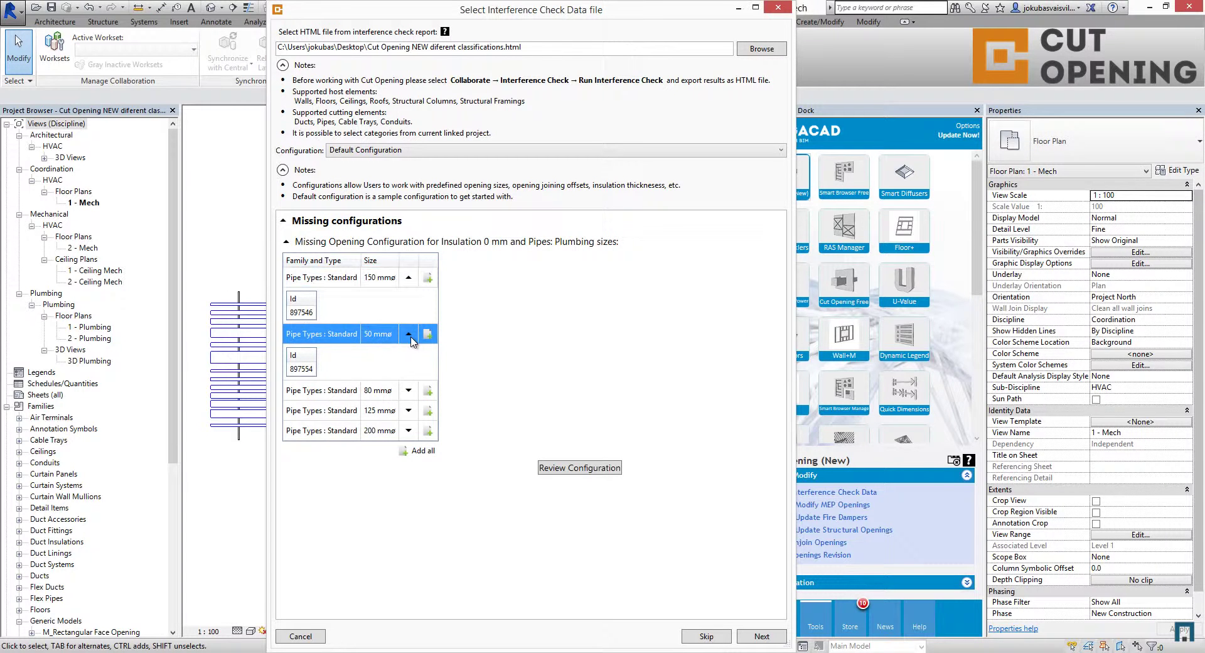
click(410, 391)
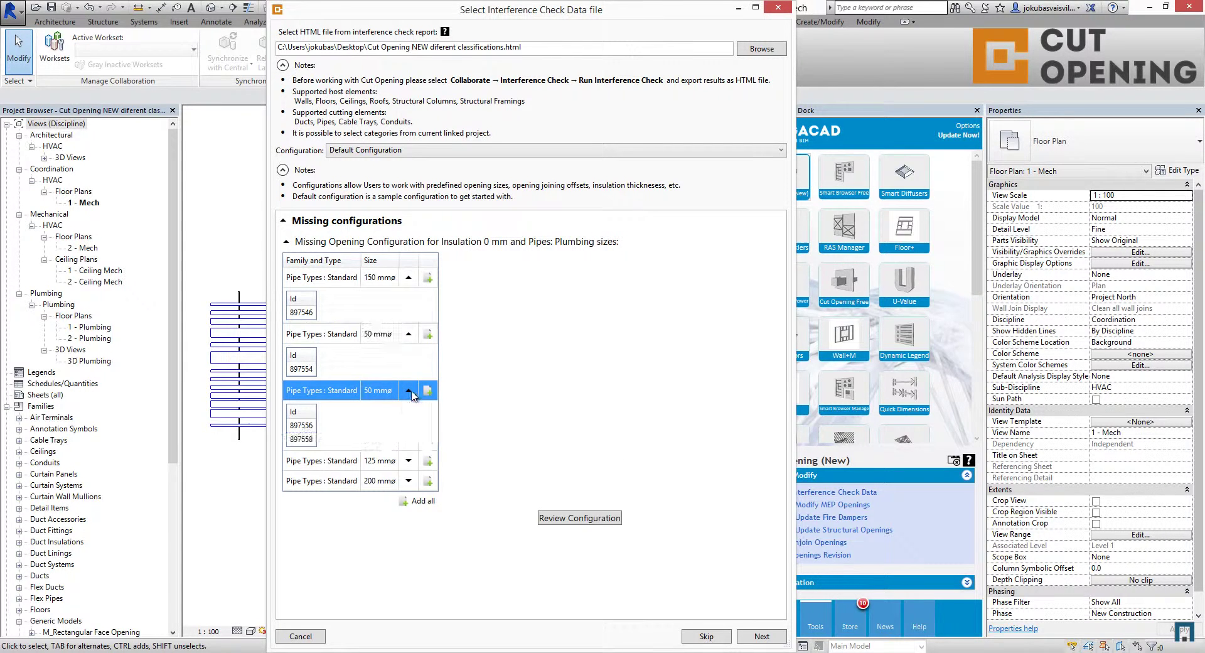
click(408, 461)
click(409, 518)
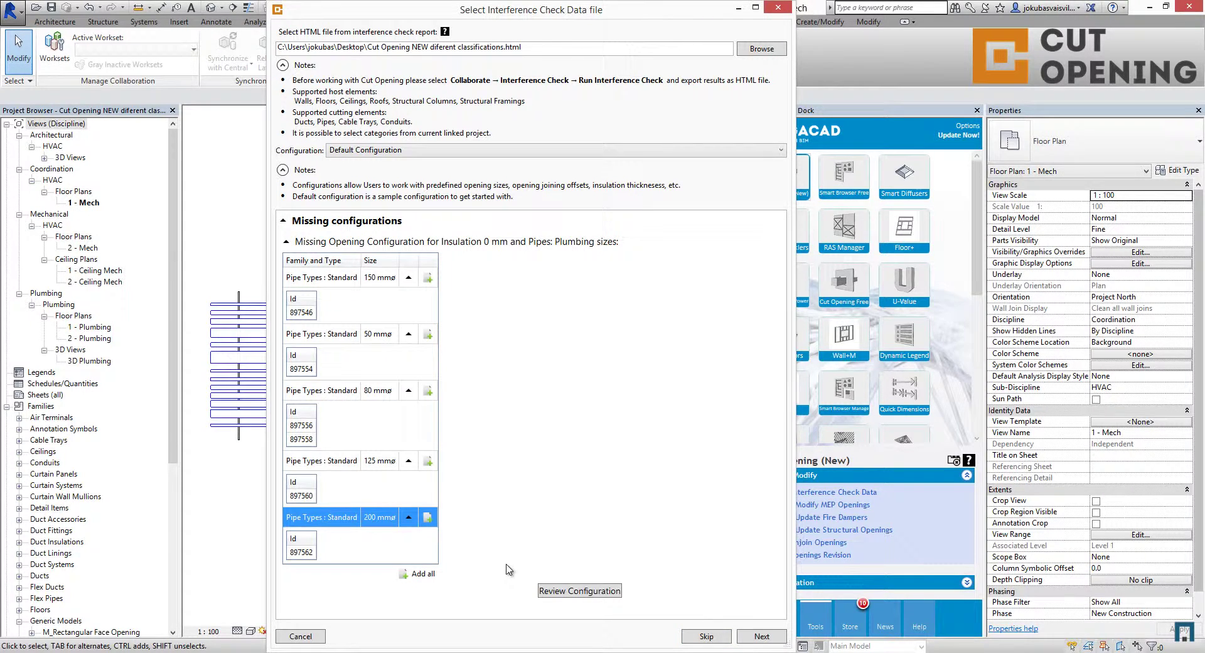
click(760, 636)
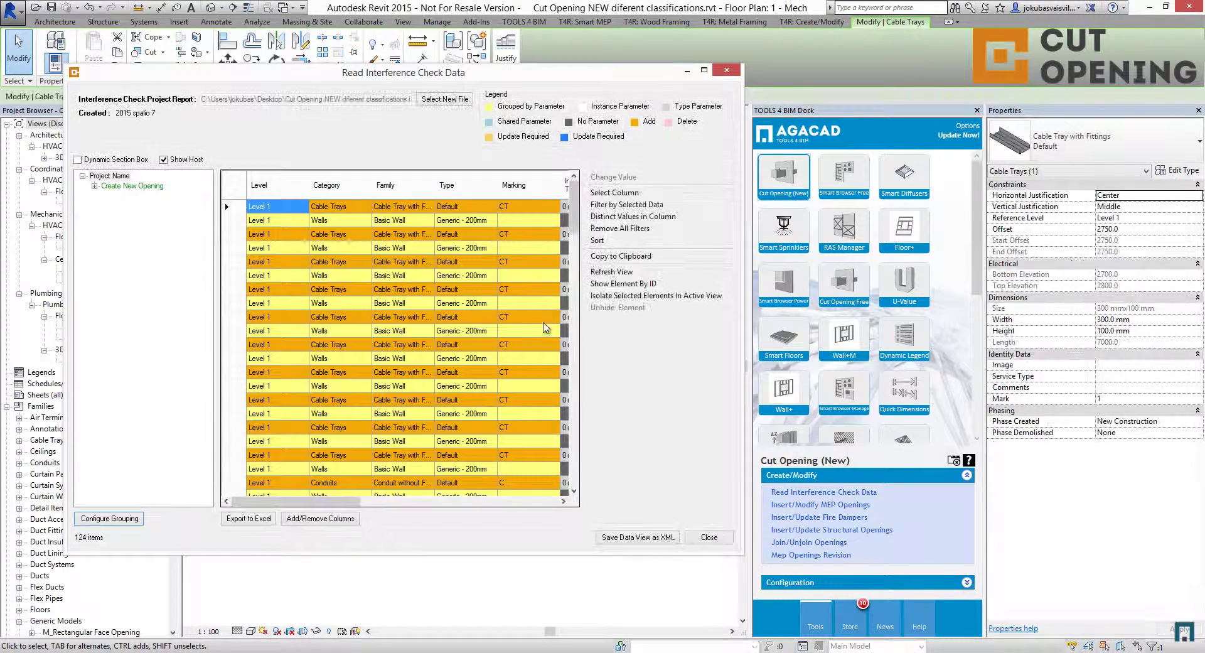
Maximize the Read Interference Check Data window and expand the tree to Level 1 openings
drag(576, 229, 576, 188)
click(704, 70)
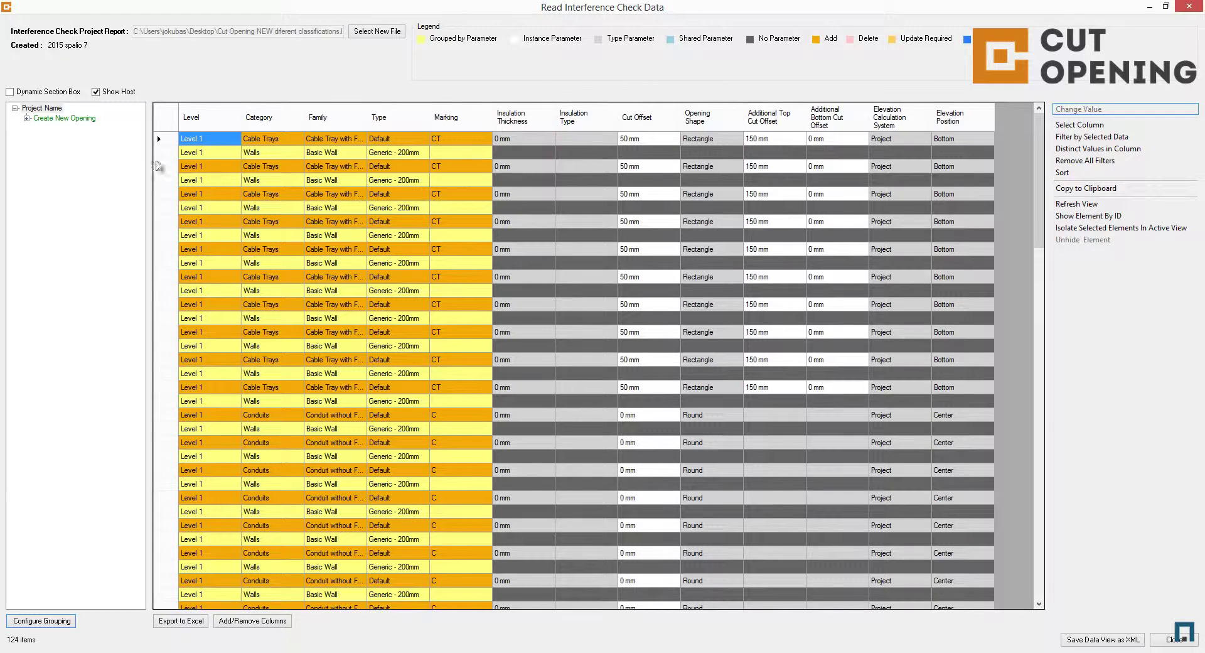
click(26, 118)
click(39, 129)
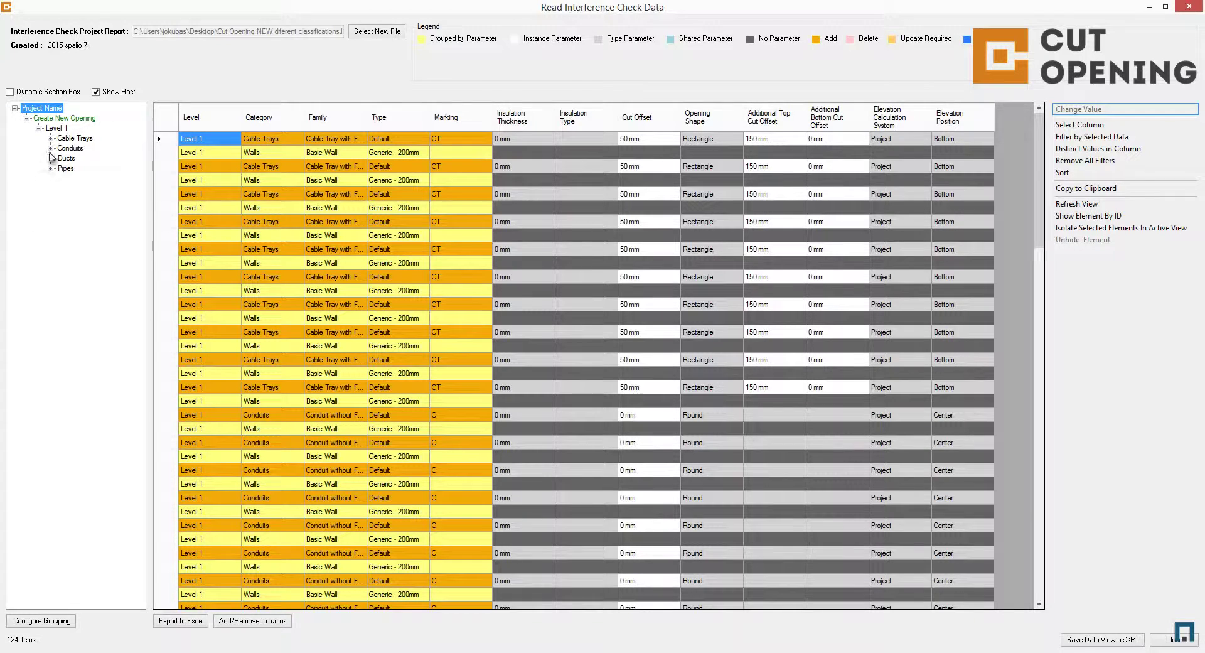
click(53, 129)
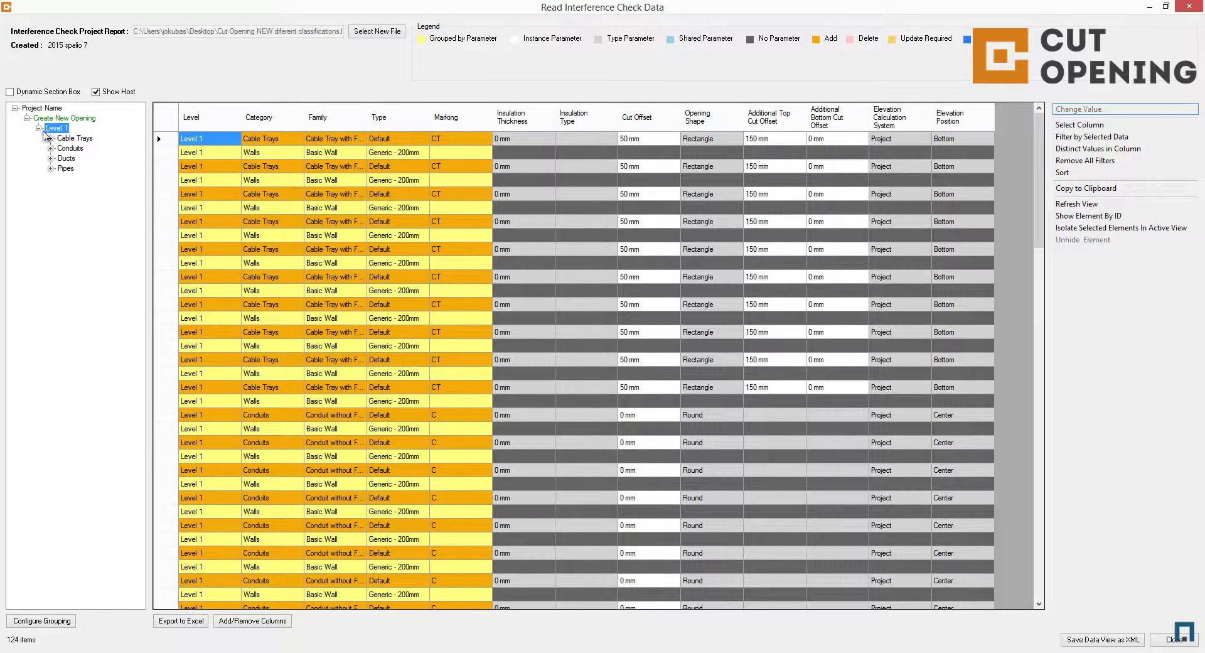
Filter through Cable Trays, Conduits, Ducts and Pipes, settle on Cable Trays, and open Configure Grouping
click(73, 138)
click(70, 148)
click(67, 158)
click(66, 168)
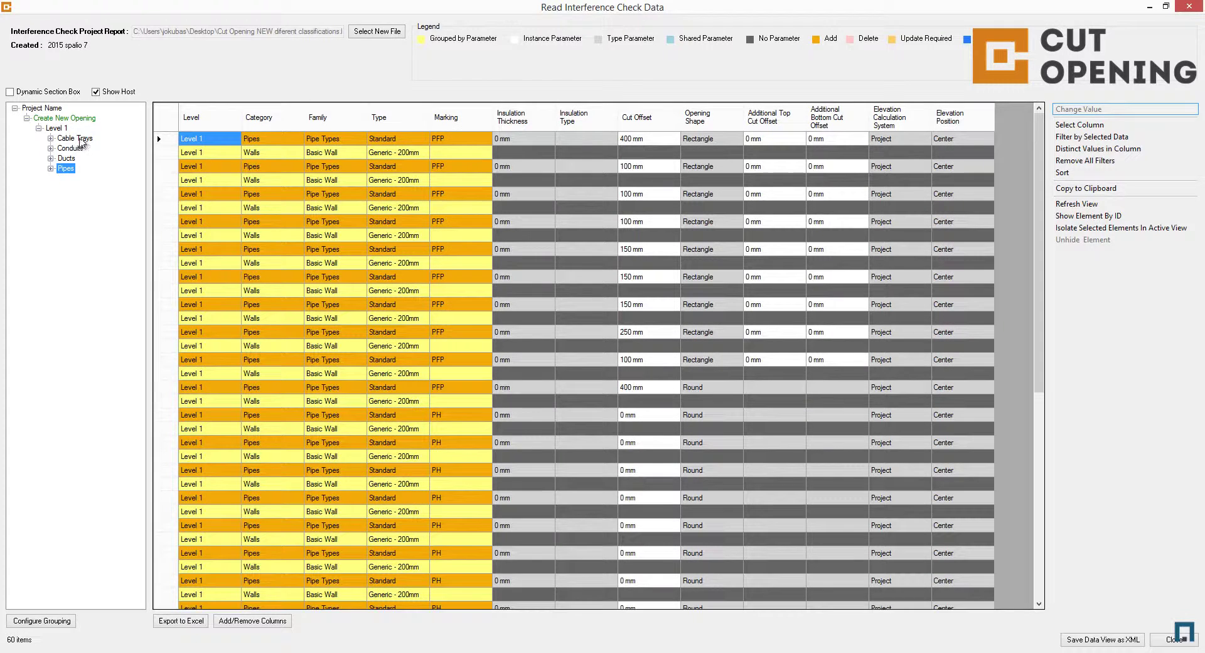
click(74, 138)
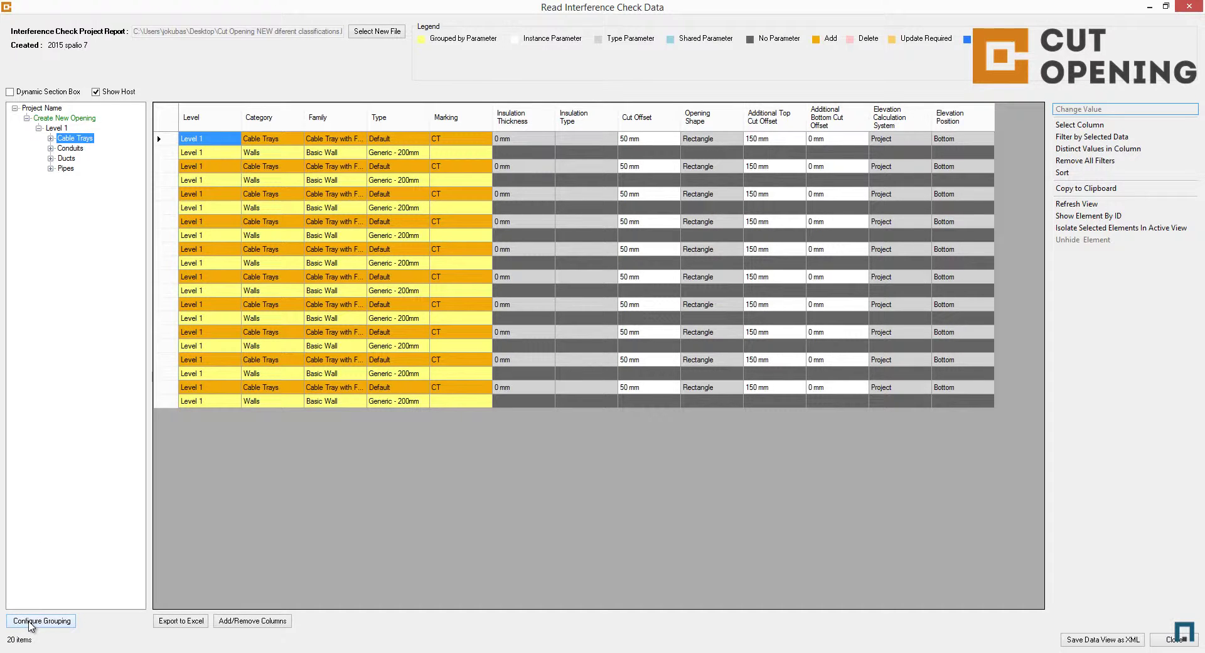
click(28, 622)
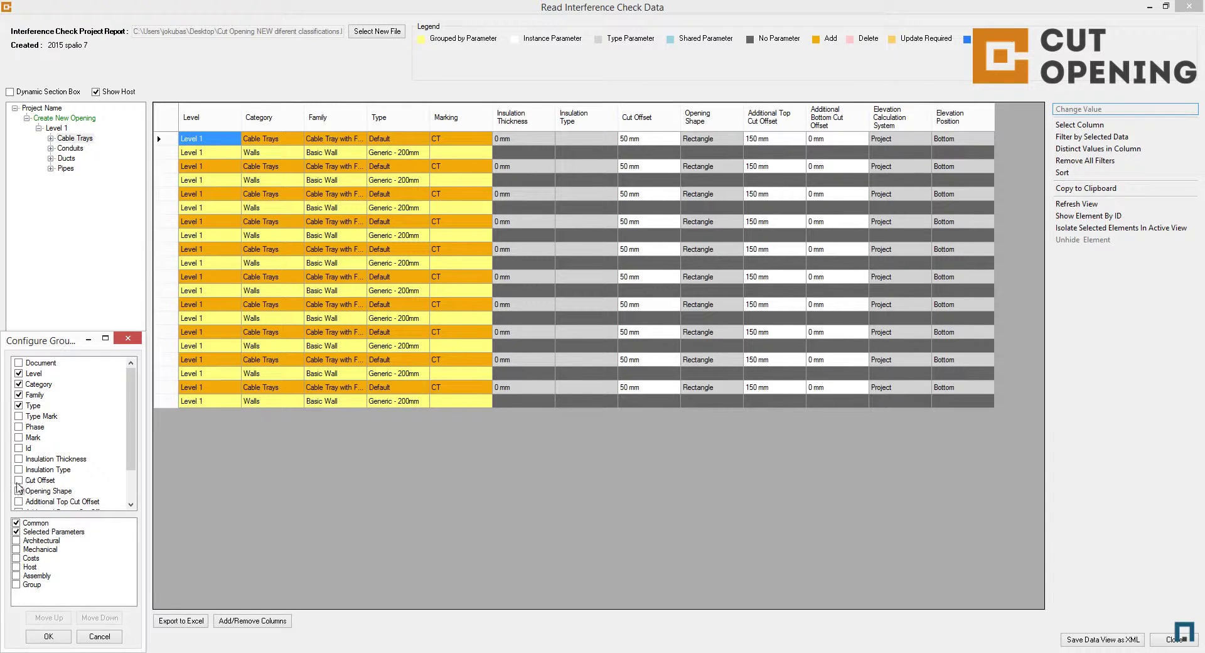
Add Cut Offset to the grouping and expand Cable Trays down to the 50 mm offset
click(18, 480)
click(45, 637)
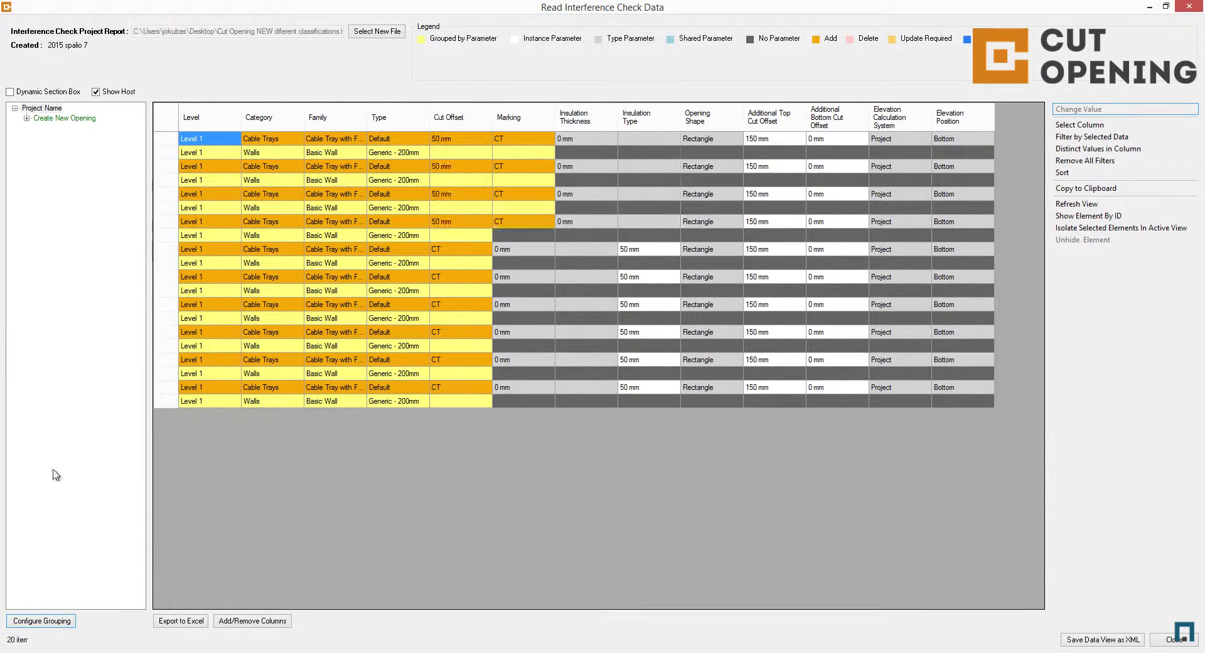
click(27, 119)
click(38, 128)
click(50, 138)
click(63, 148)
click(74, 158)
Expand the Conduits and Ducts branches down to their cut offset groups
click(50, 178)
click(63, 188)
click(74, 199)
click(86, 209)
click(50, 229)
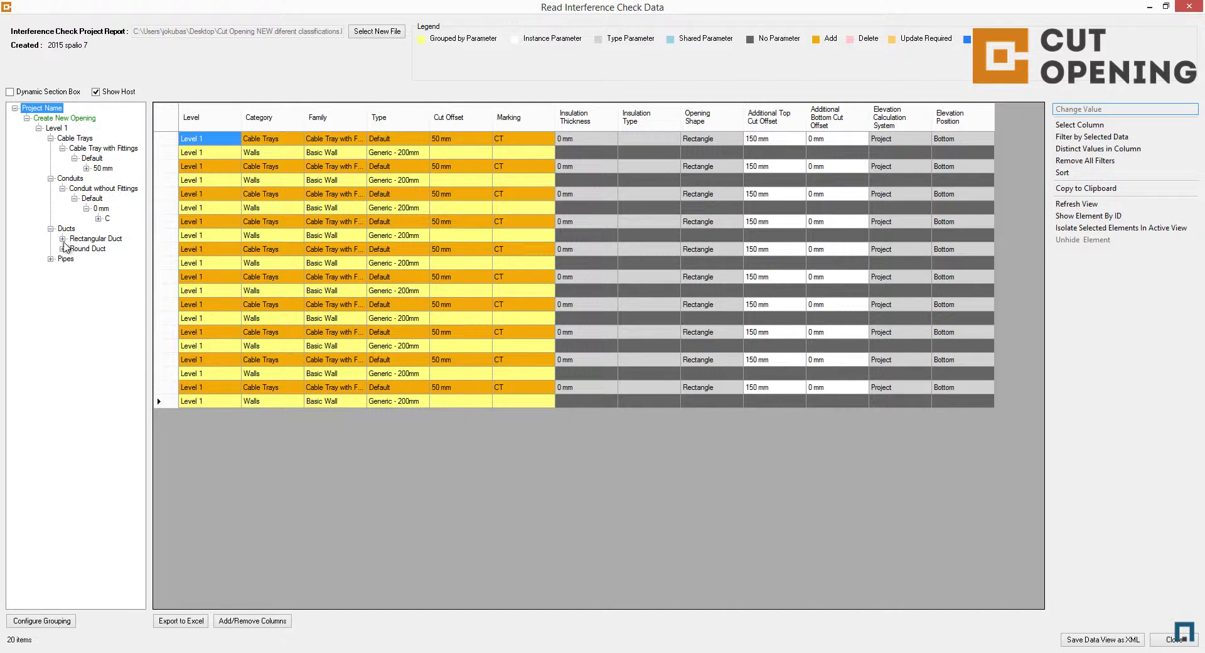
click(63, 238)
click(74, 249)
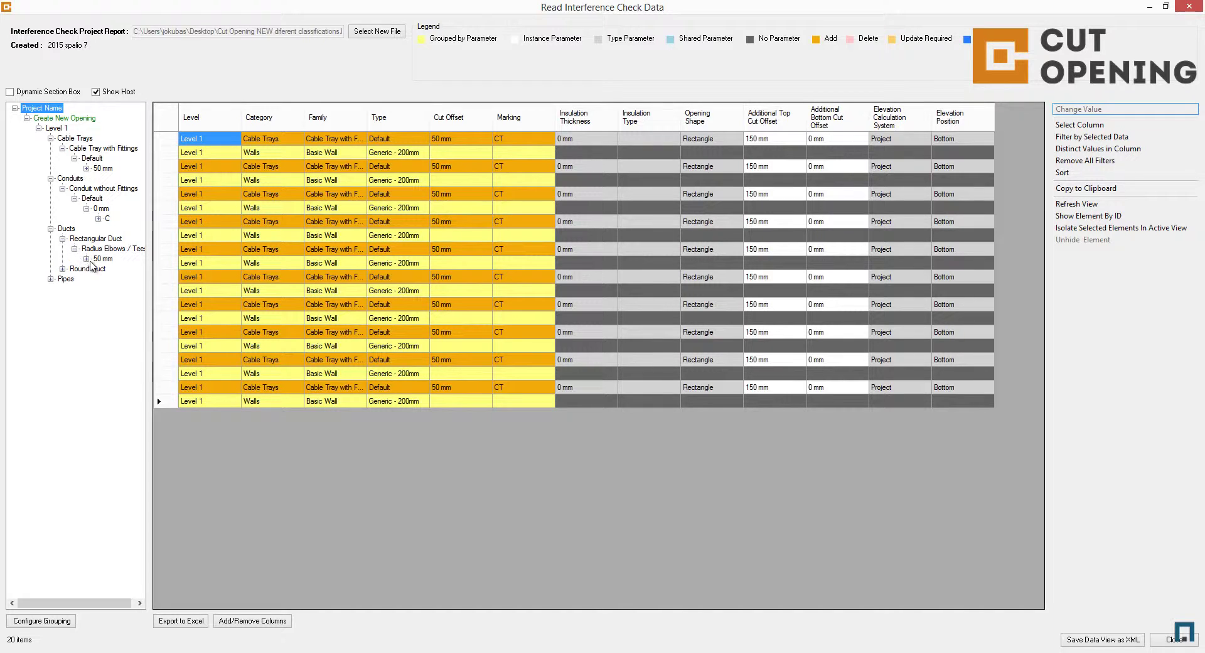
click(62, 269)
click(74, 279)
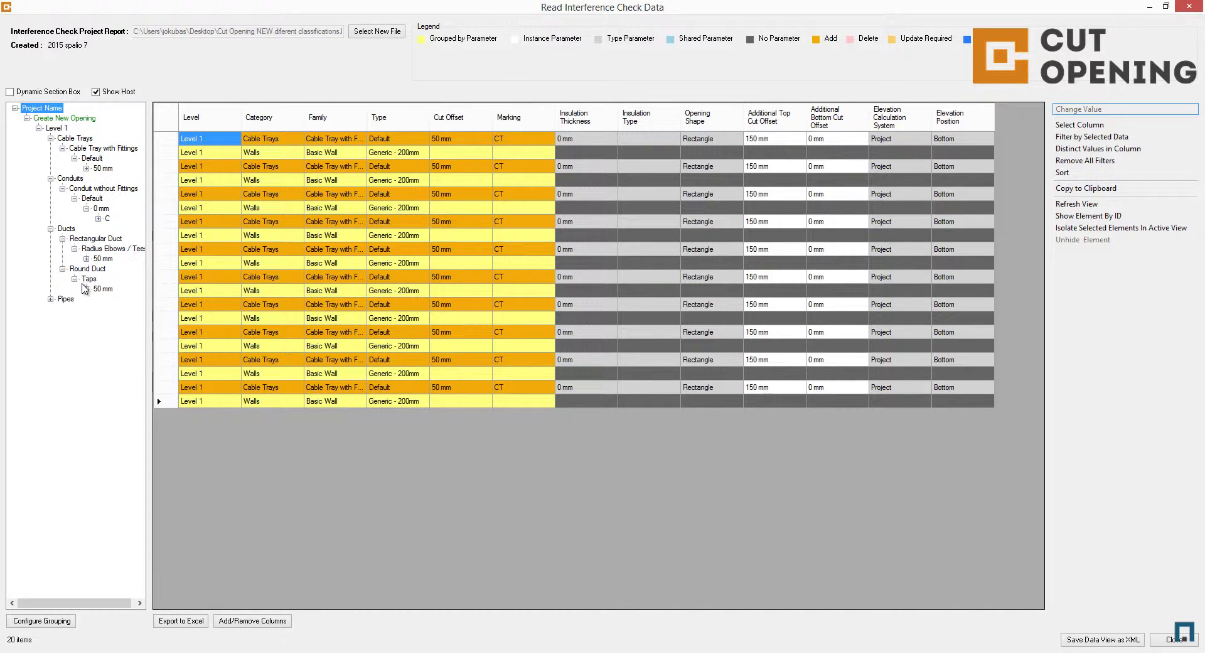
Expand Pipes down to the Standard type's cut offsets, then list all Create New Opening items
click(50, 298)
click(62, 308)
click(74, 319)
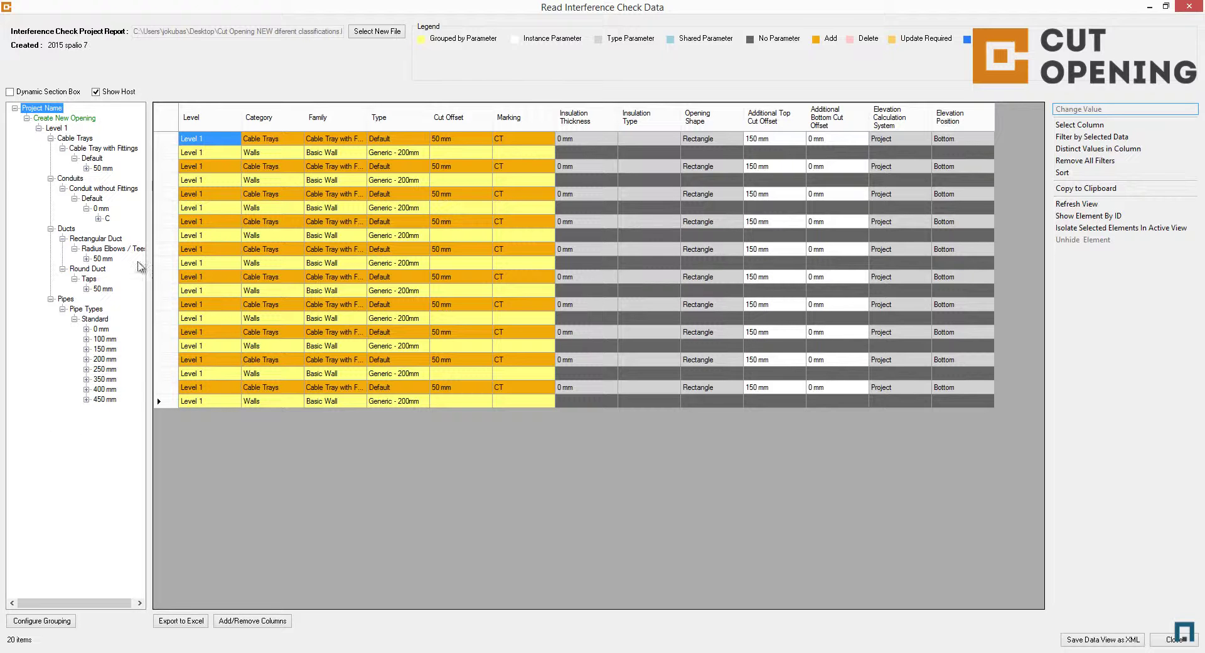
click(62, 118)
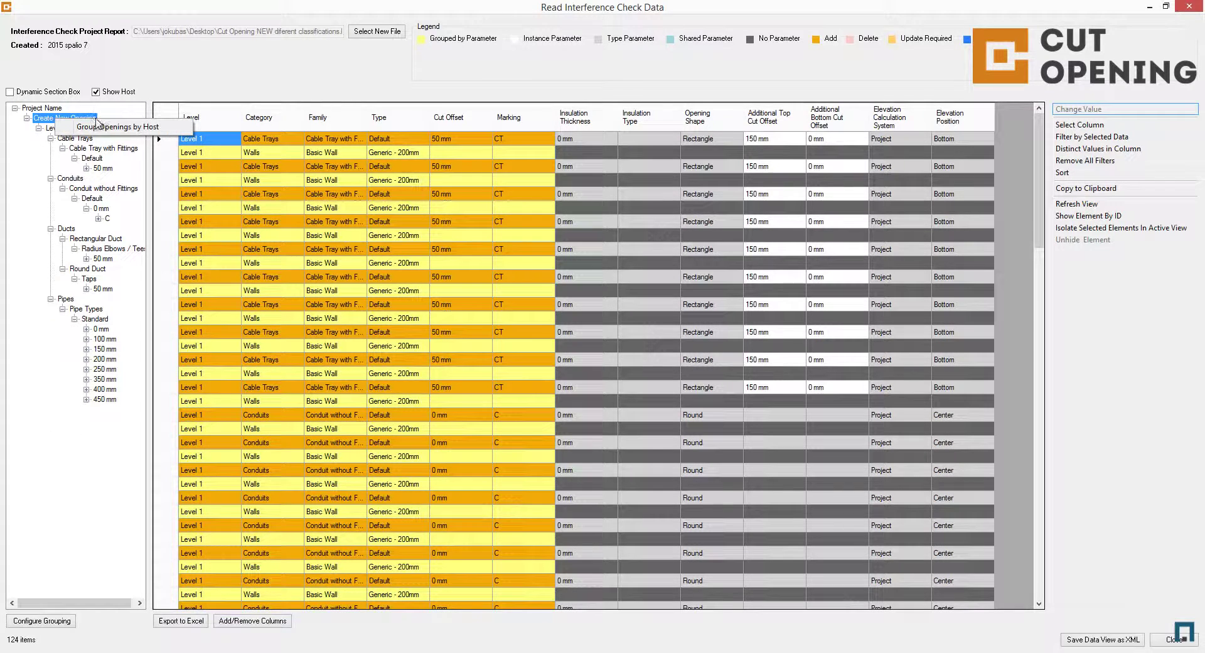
click(100, 127)
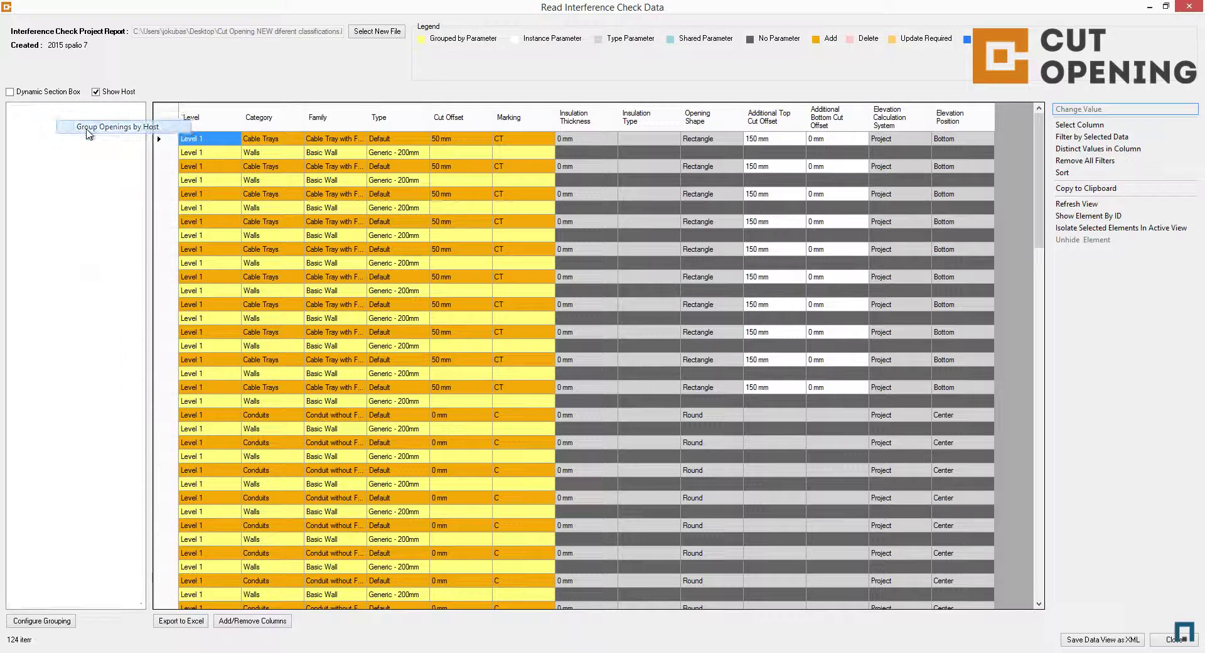
click(27, 118)
click(38, 128)
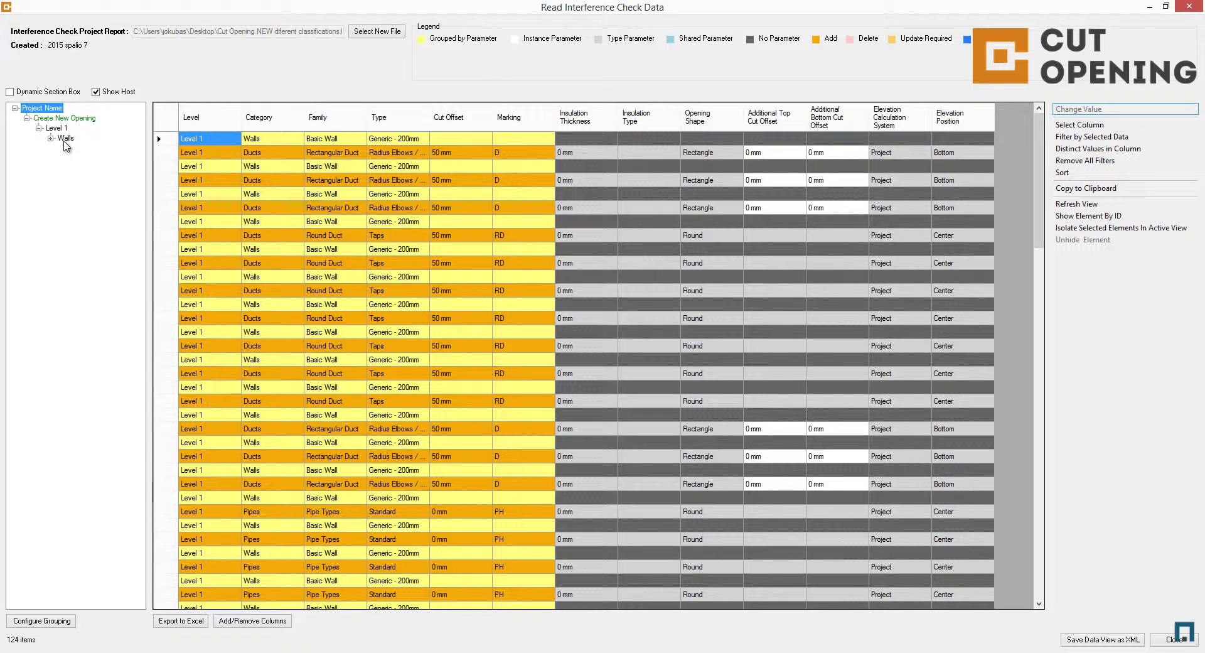
click(51, 138)
click(62, 148)
click(74, 159)
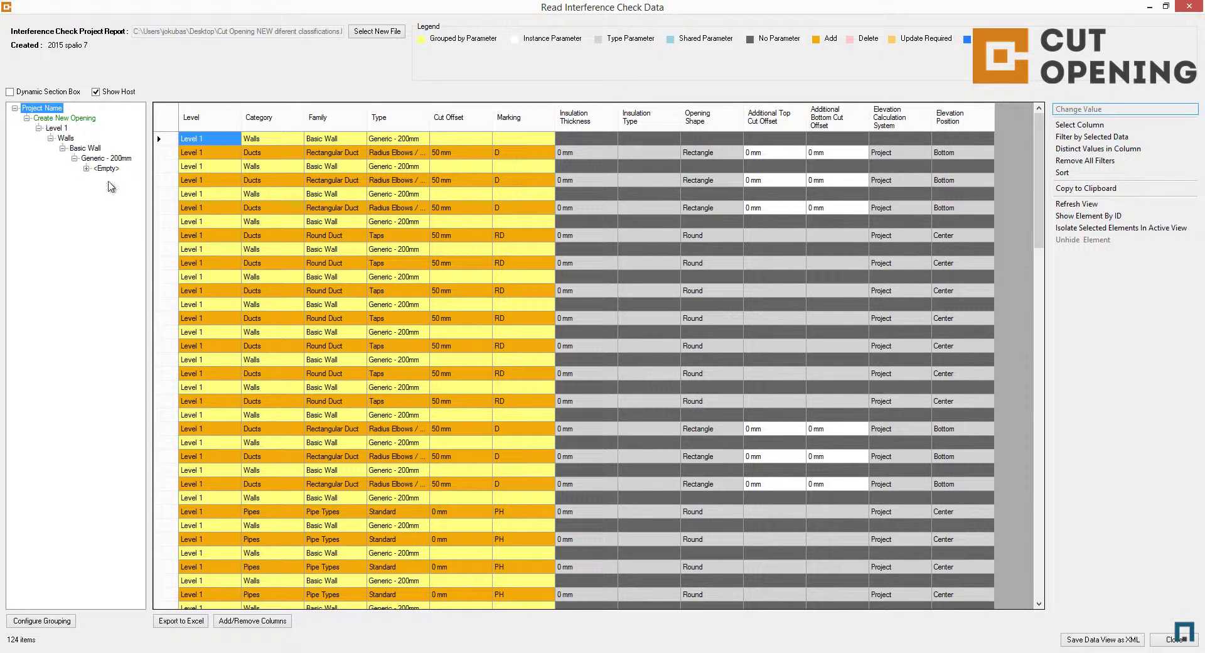
right_click(69, 121)
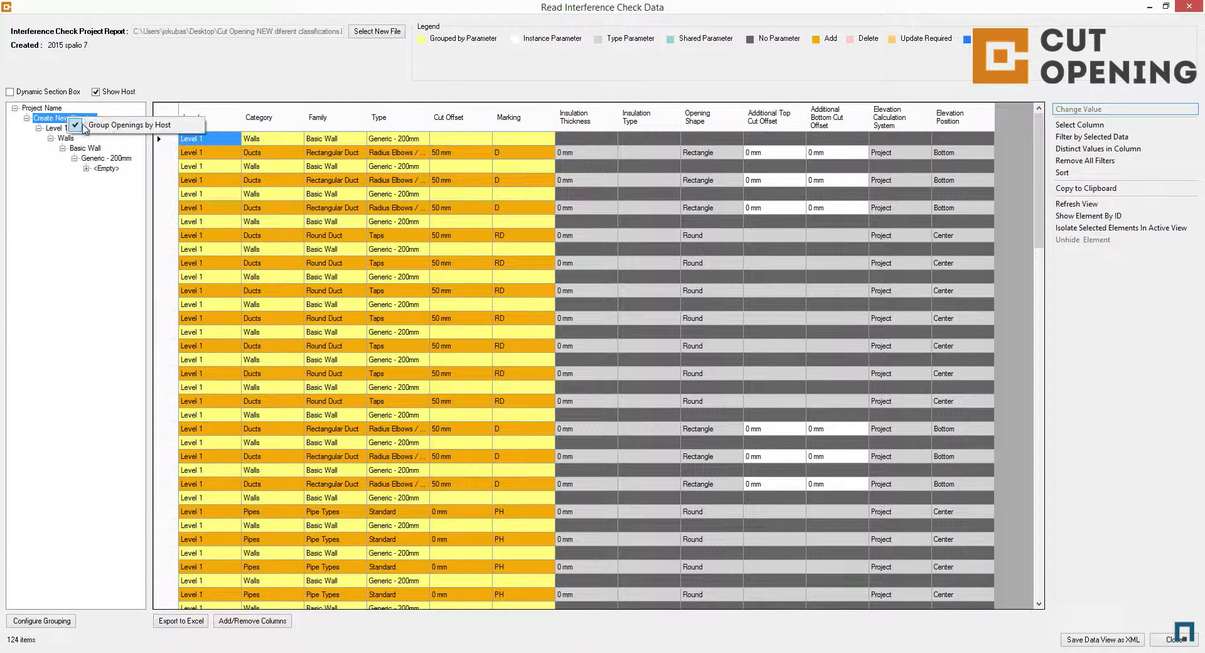
click(113, 128)
click(27, 118)
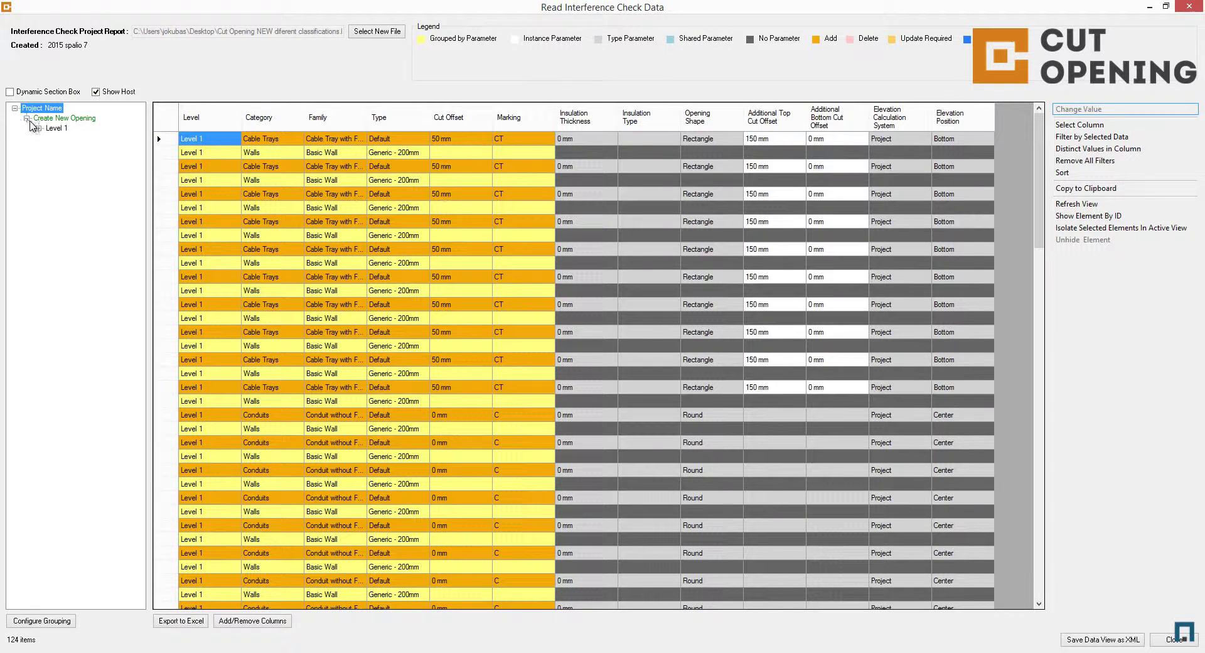
click(38, 128)
click(50, 138)
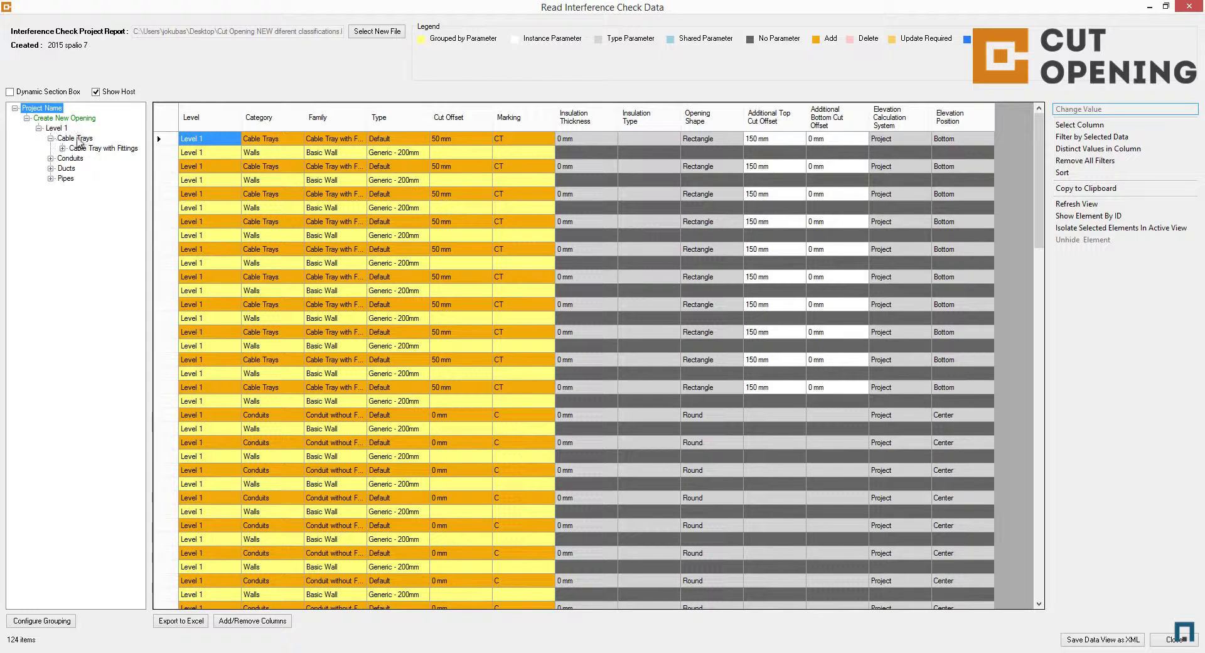
Filter the grid through Conduits and Ducts to show only the Pipes openings
click(69, 158)
click(71, 169)
click(66, 179)
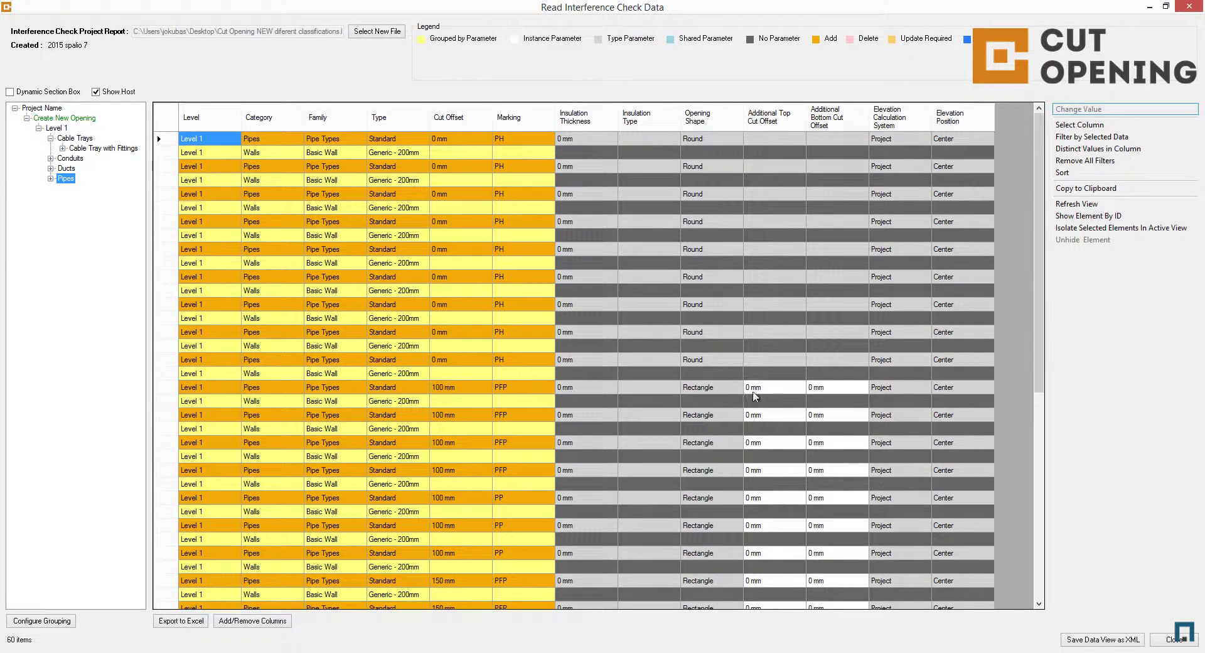
Inspect several pipe rows' Additional Top and Bottom Cut Offset values, then cancel Change Value
click(760, 390)
click(822, 390)
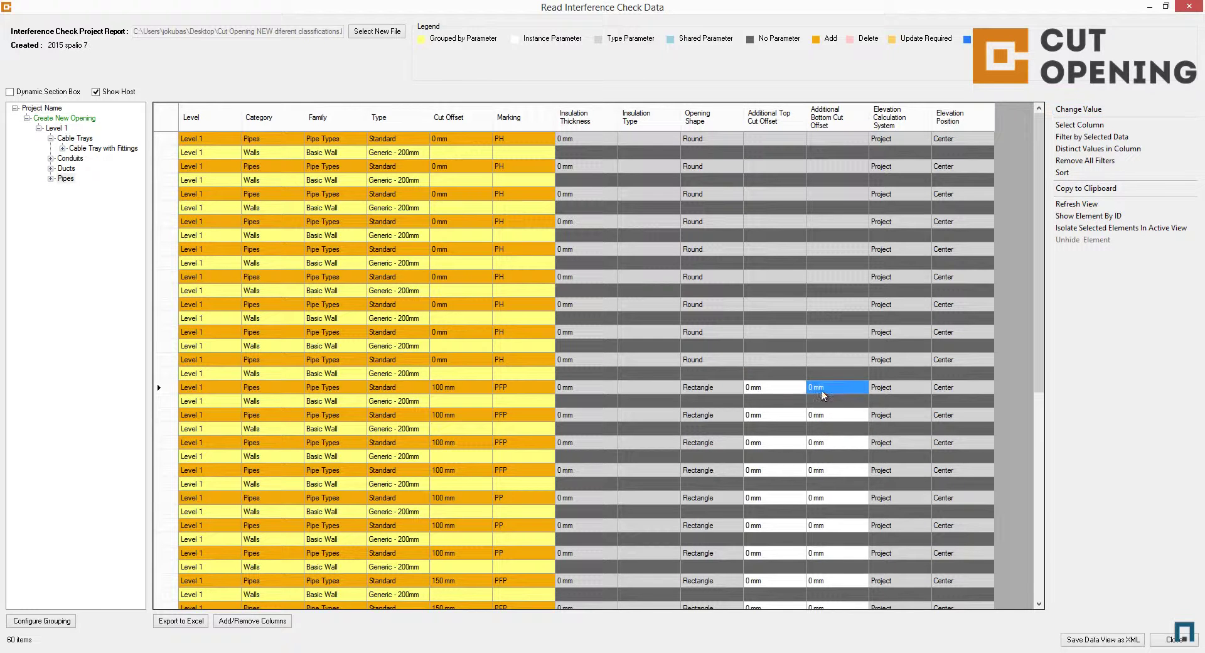
click(775, 392)
click(776, 417)
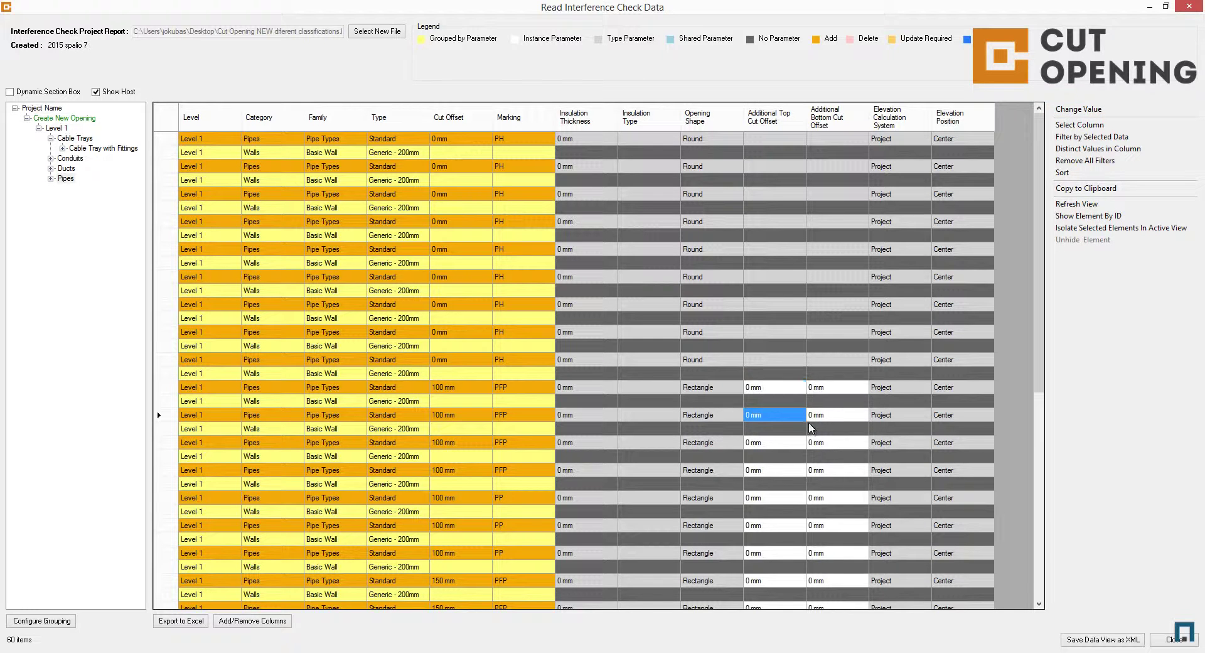
click(835, 417)
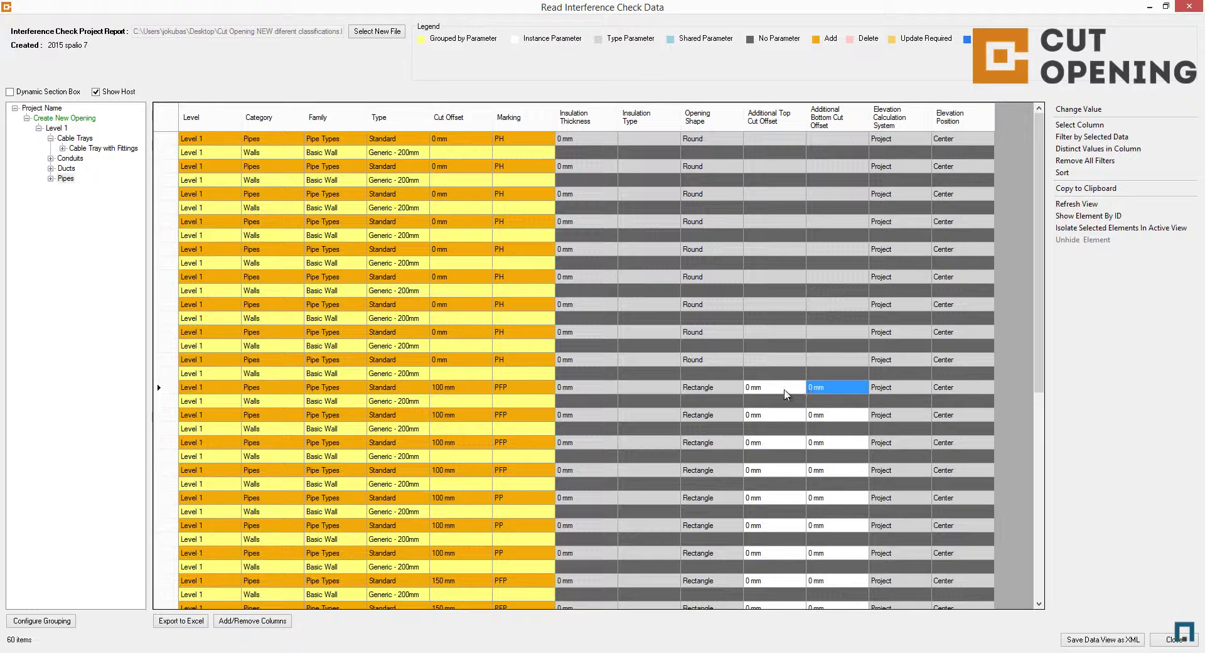
click(784, 389)
click(779, 416)
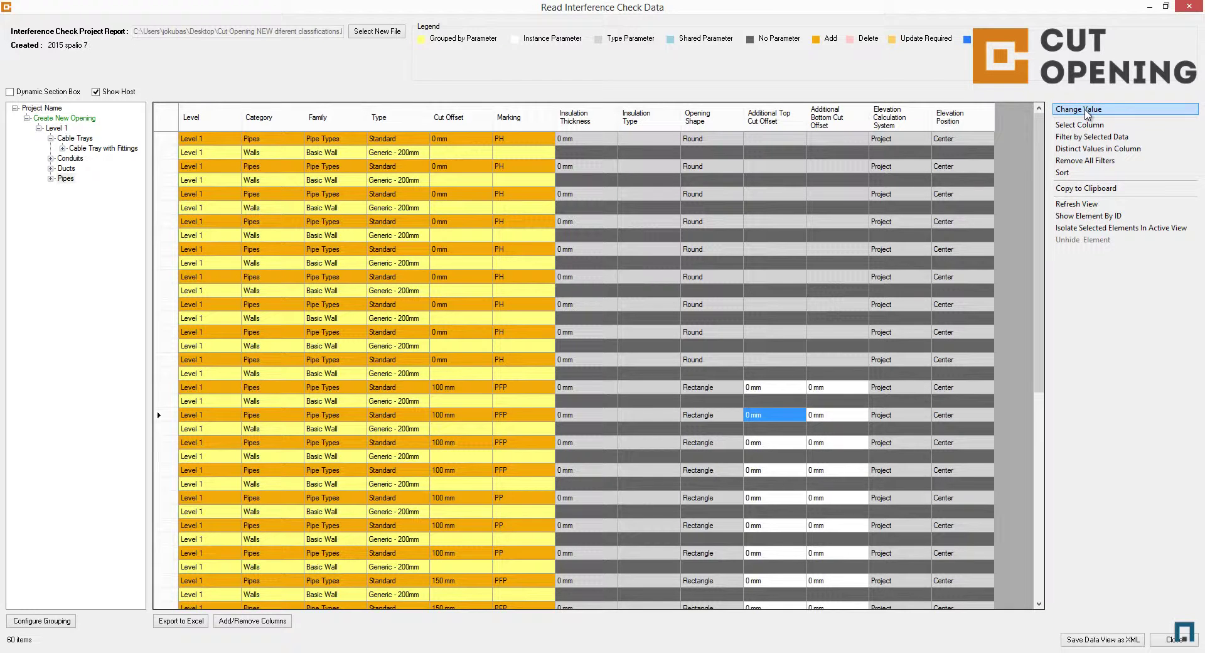
click(1088, 111)
click(1130, 132)
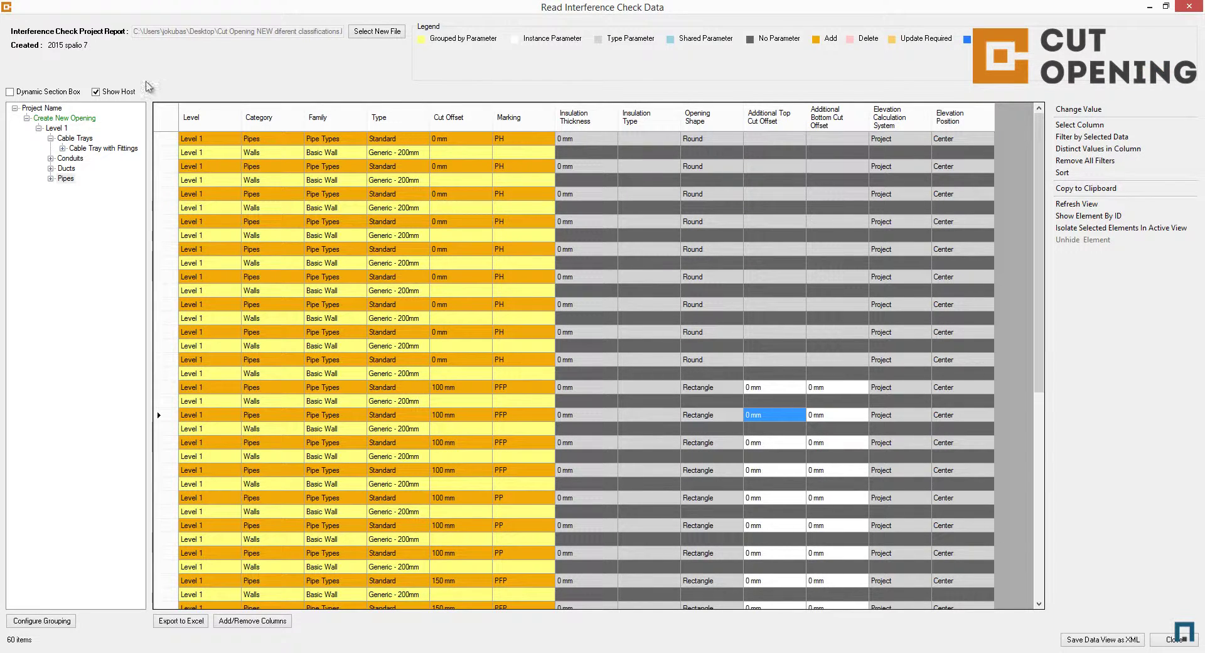
Hide host walls, set 14 rectangular pipe openings' Additional Top Cut Offset to 100 mm, then list all categories
click(96, 92)
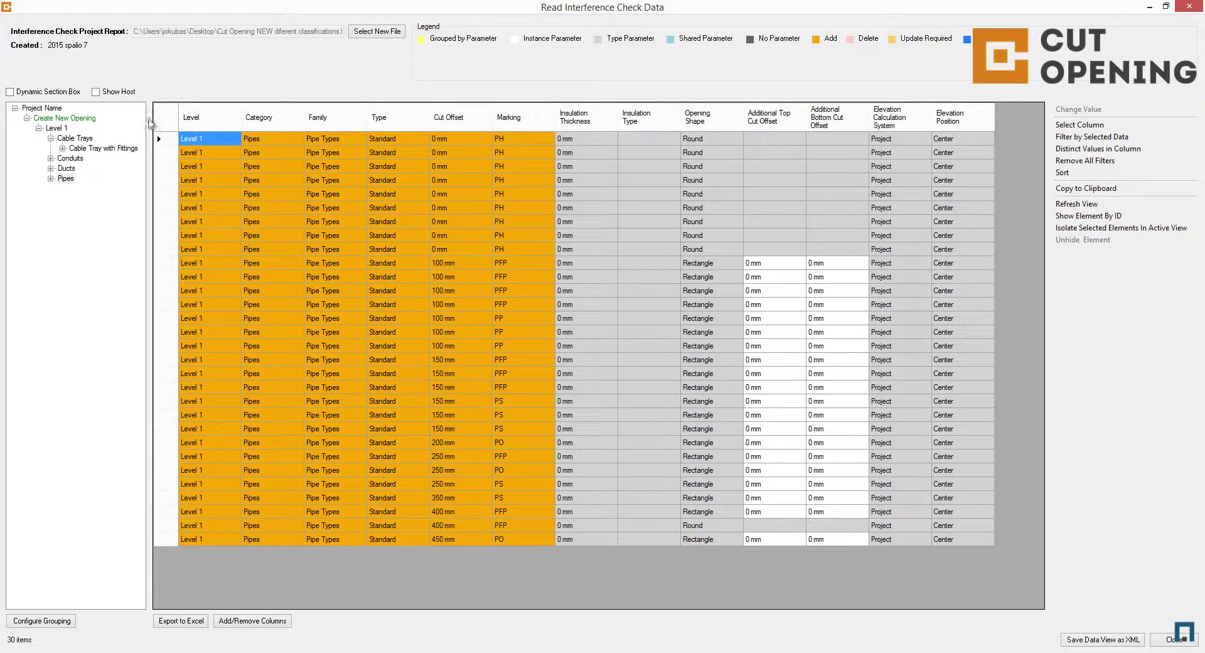
shift+click(779, 442)
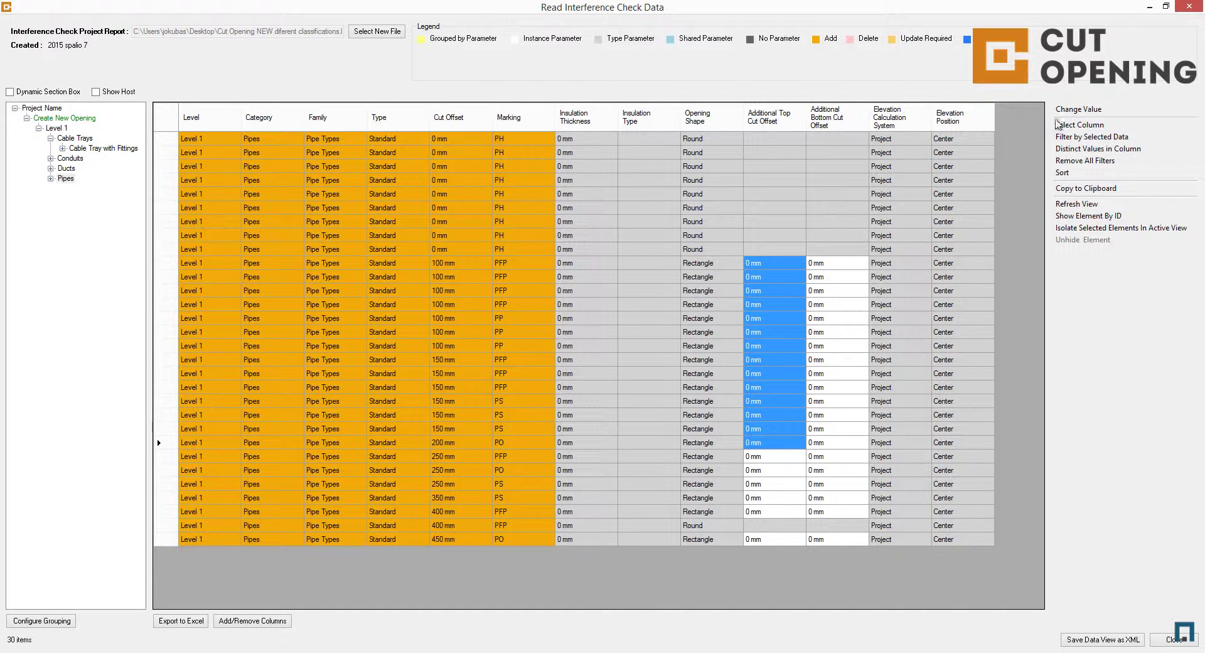
click(1079, 109)
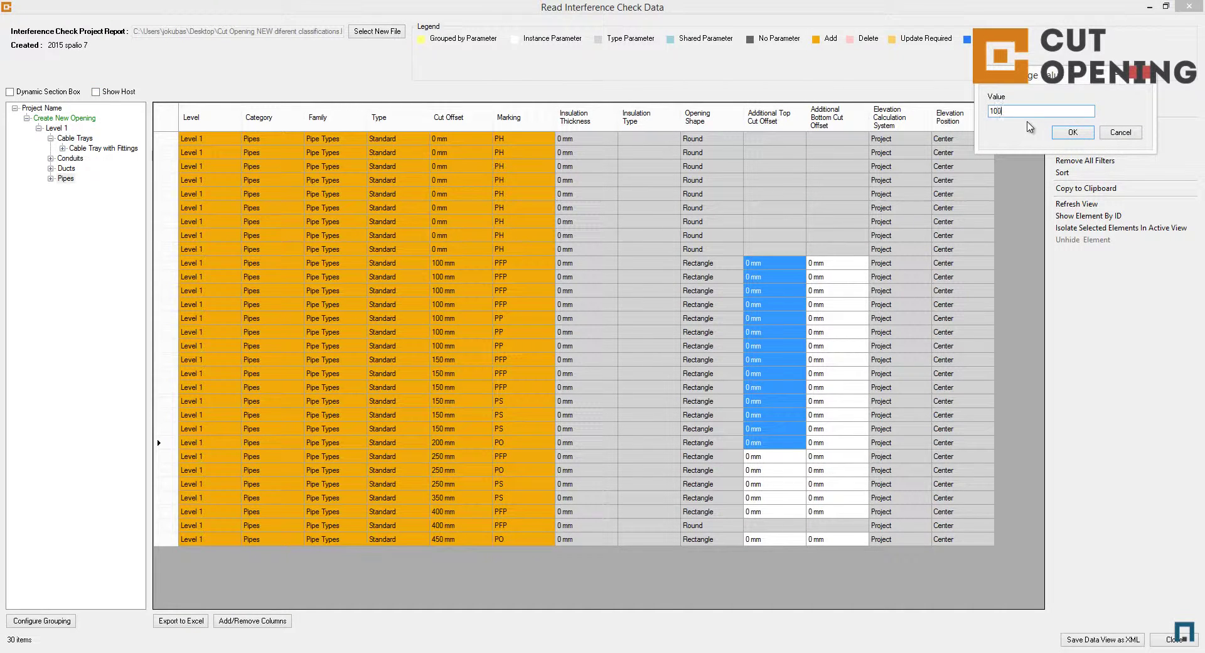
key(Return)
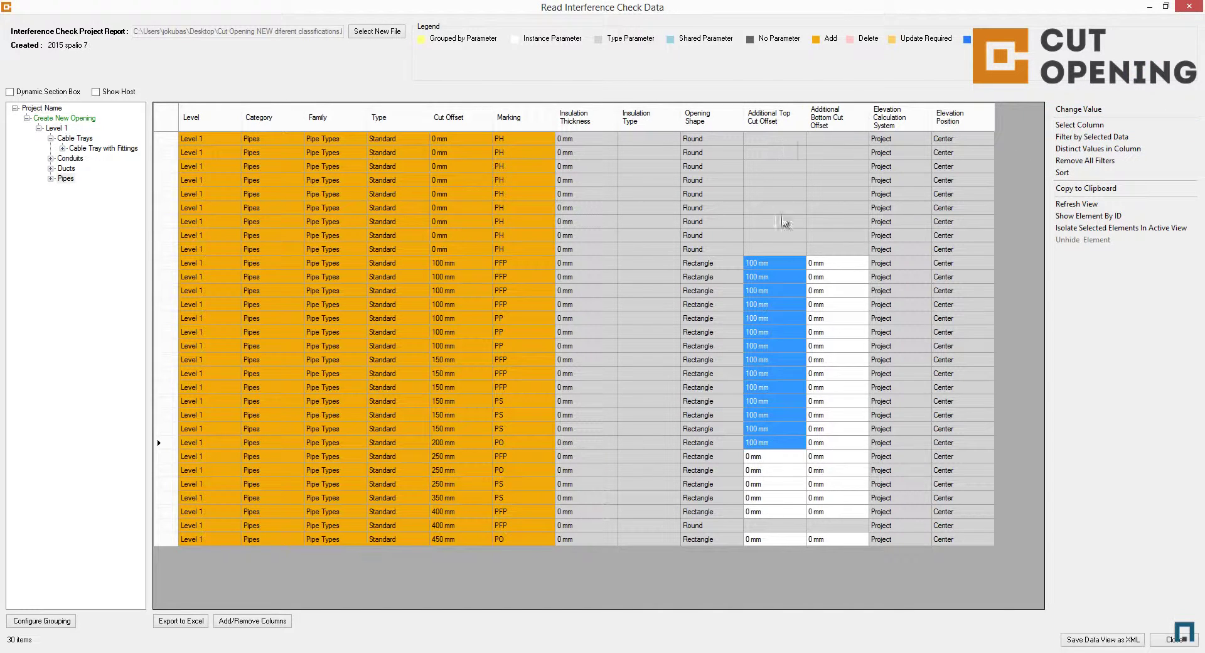
click(1093, 128)
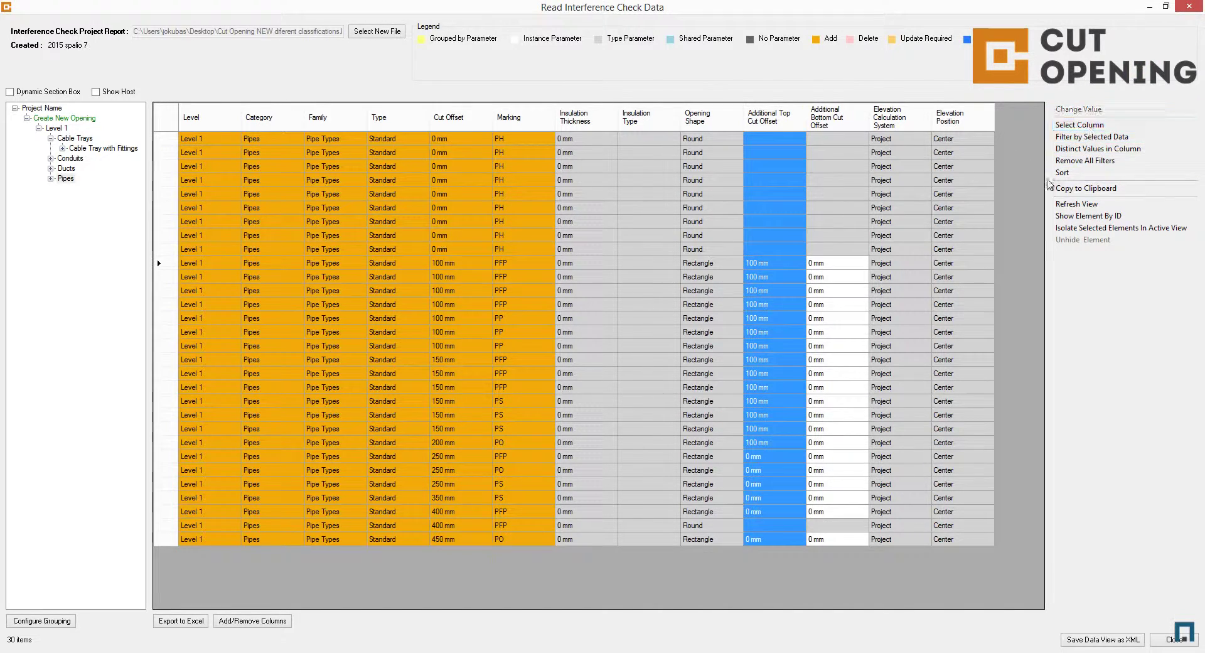
click(44, 119)
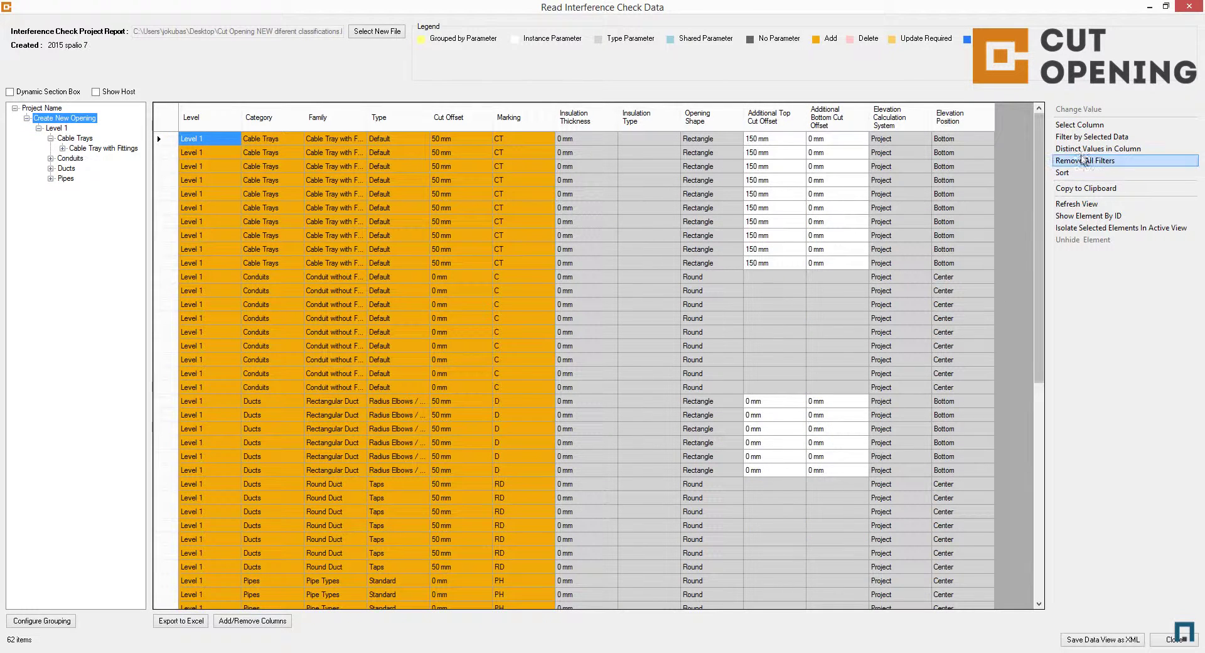
Filter the grid by a selected 150 mm top cut offset value, then remove the filter
click(782, 166)
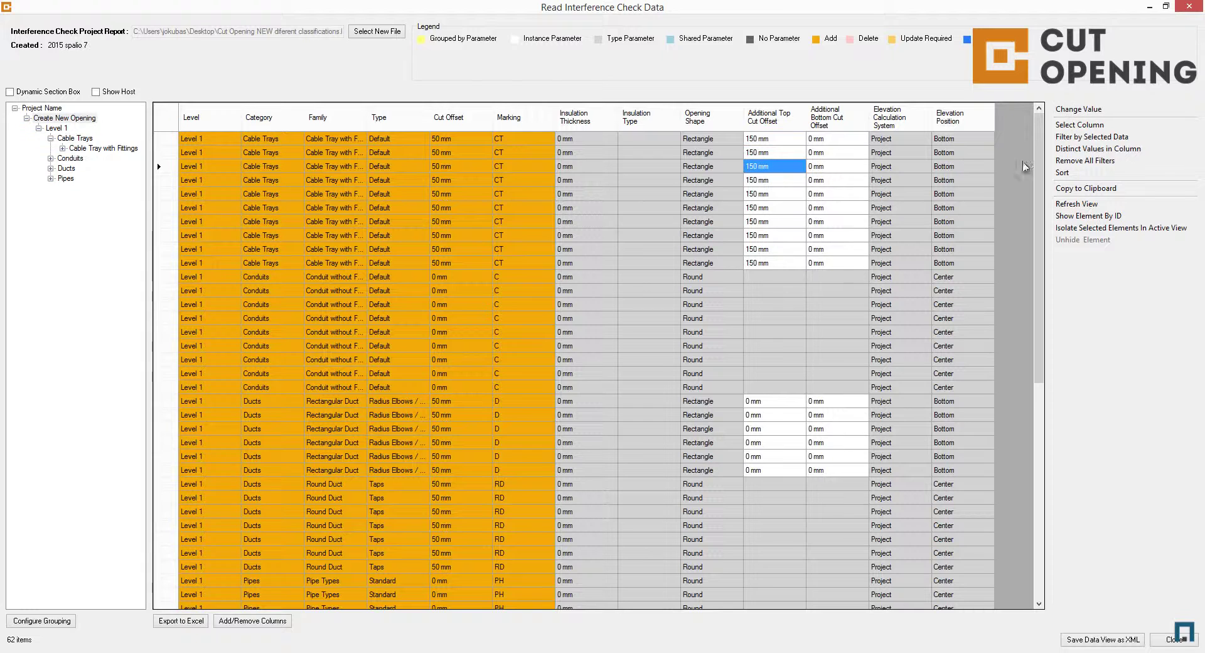
click(1081, 140)
drag(779, 140, 769, 278)
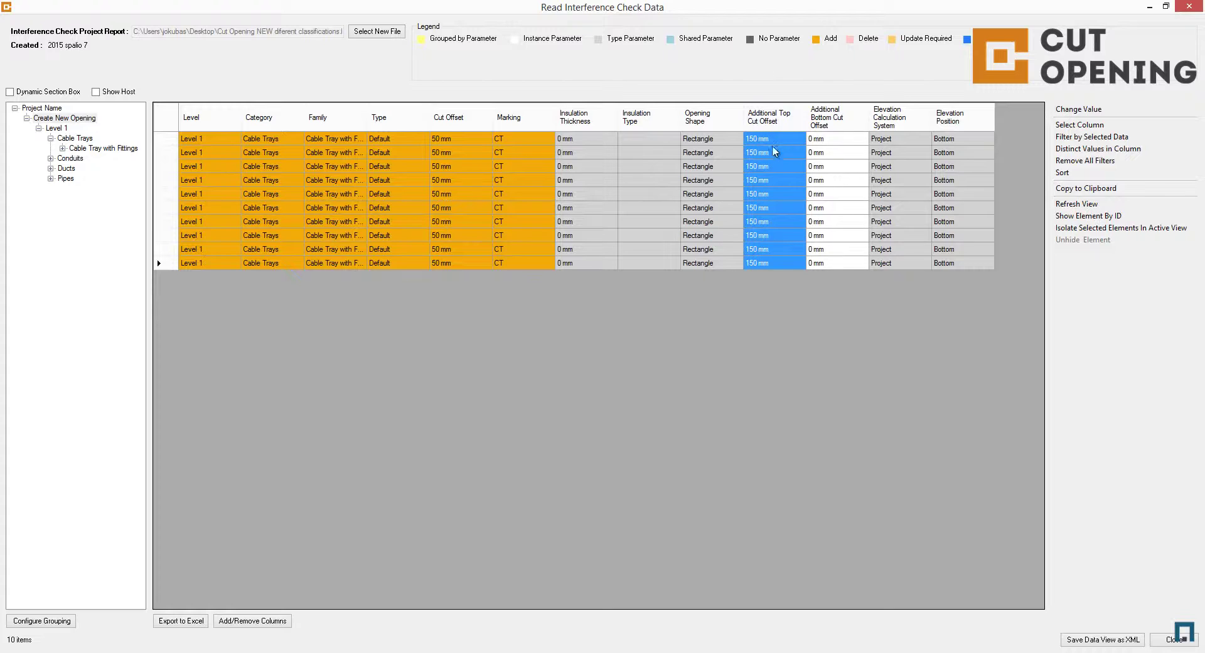
click(1078, 162)
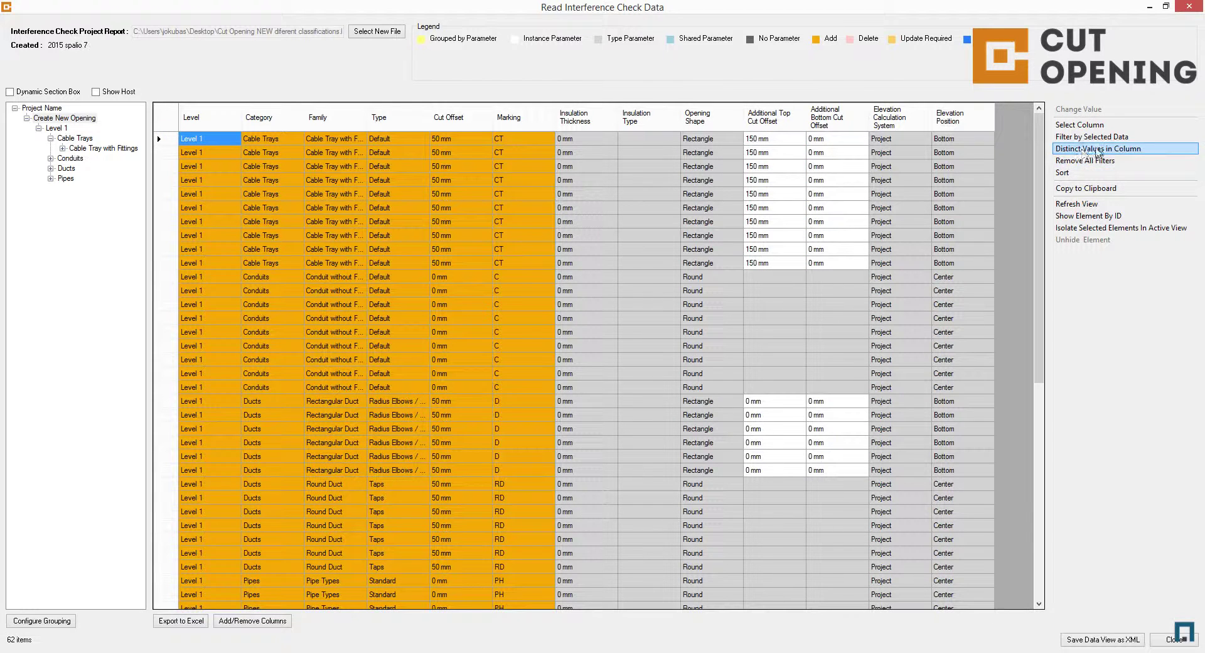
Filter to the distinct 100 mm top cut offset, then restore all 62 openings and open column sorting
click(790, 167)
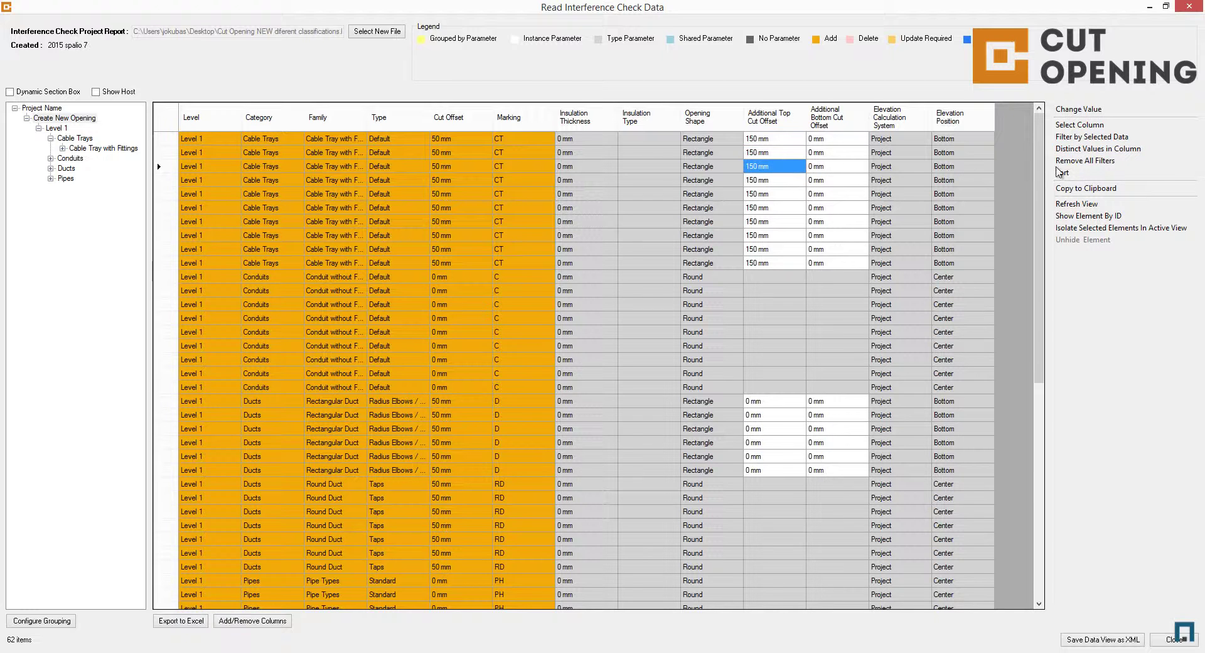
click(1088, 150)
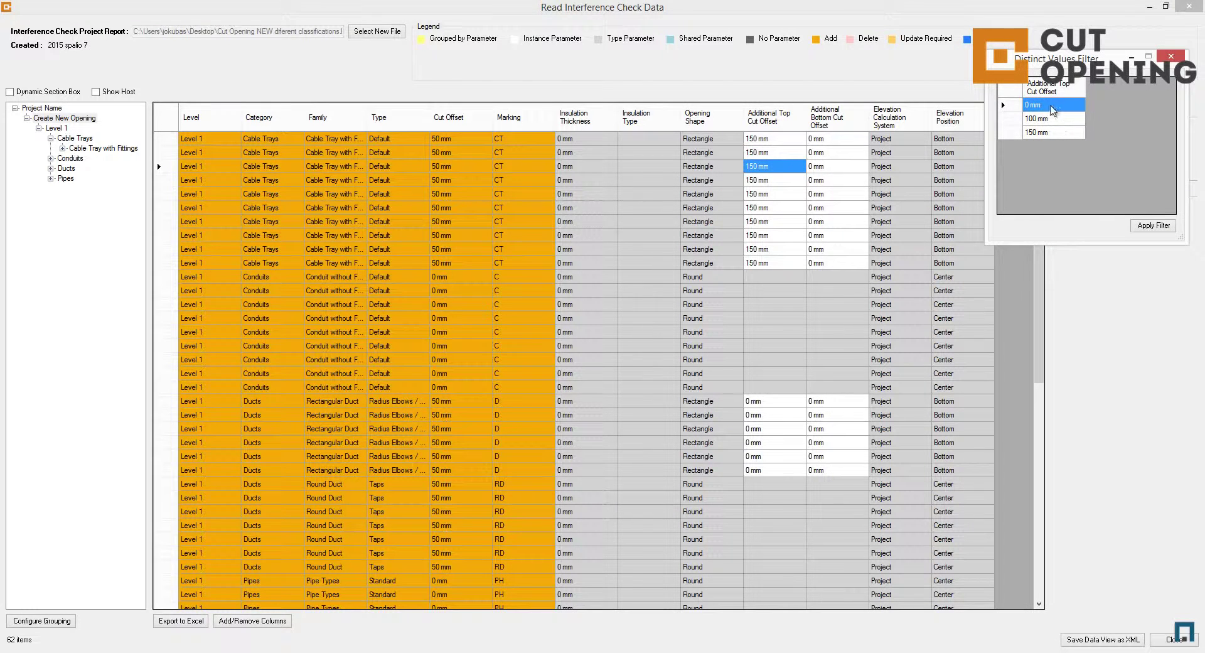
click(1045, 132)
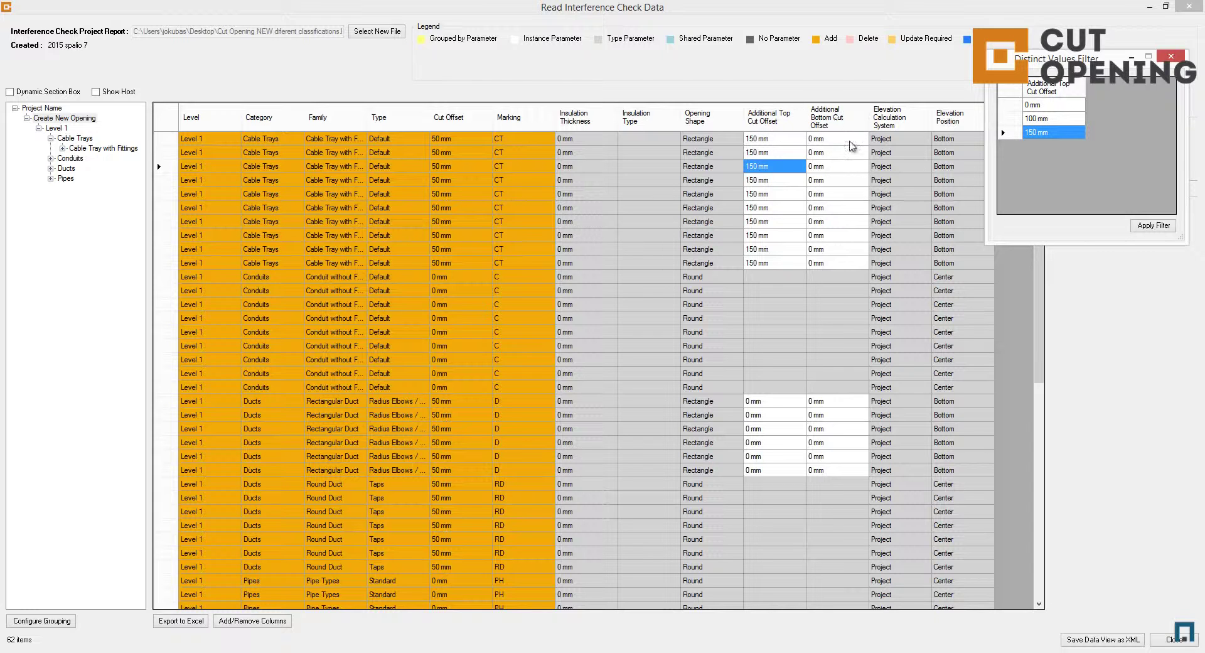
click(1043, 119)
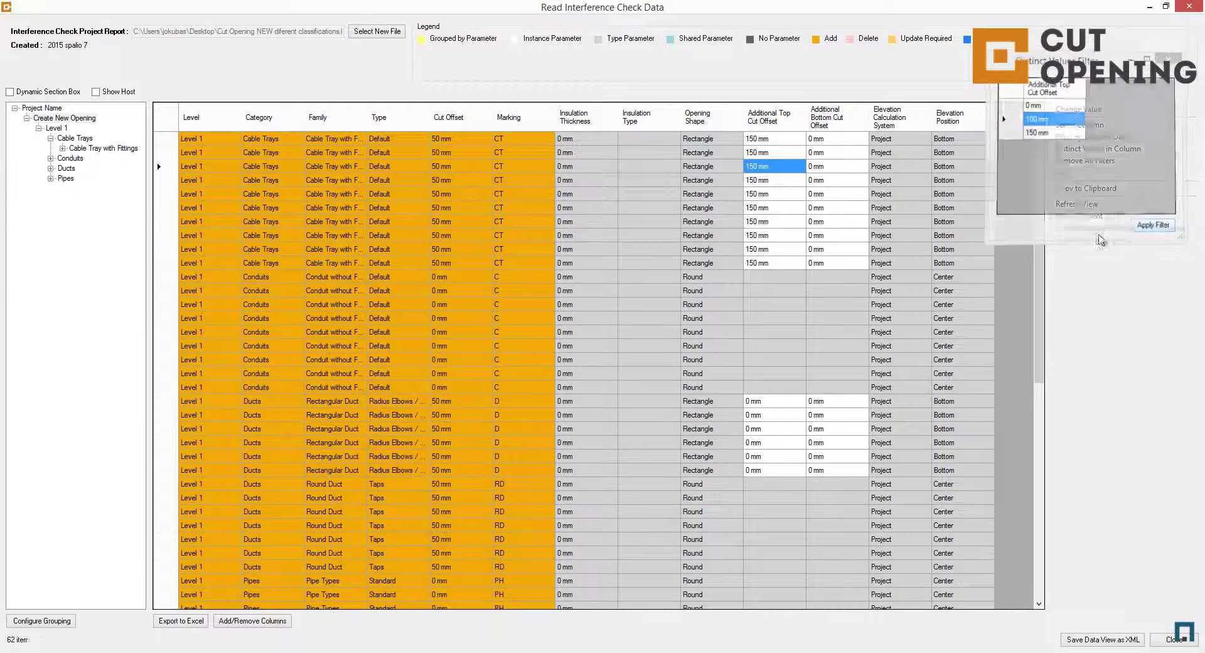
click(1153, 225)
drag(784, 140, 814, 407)
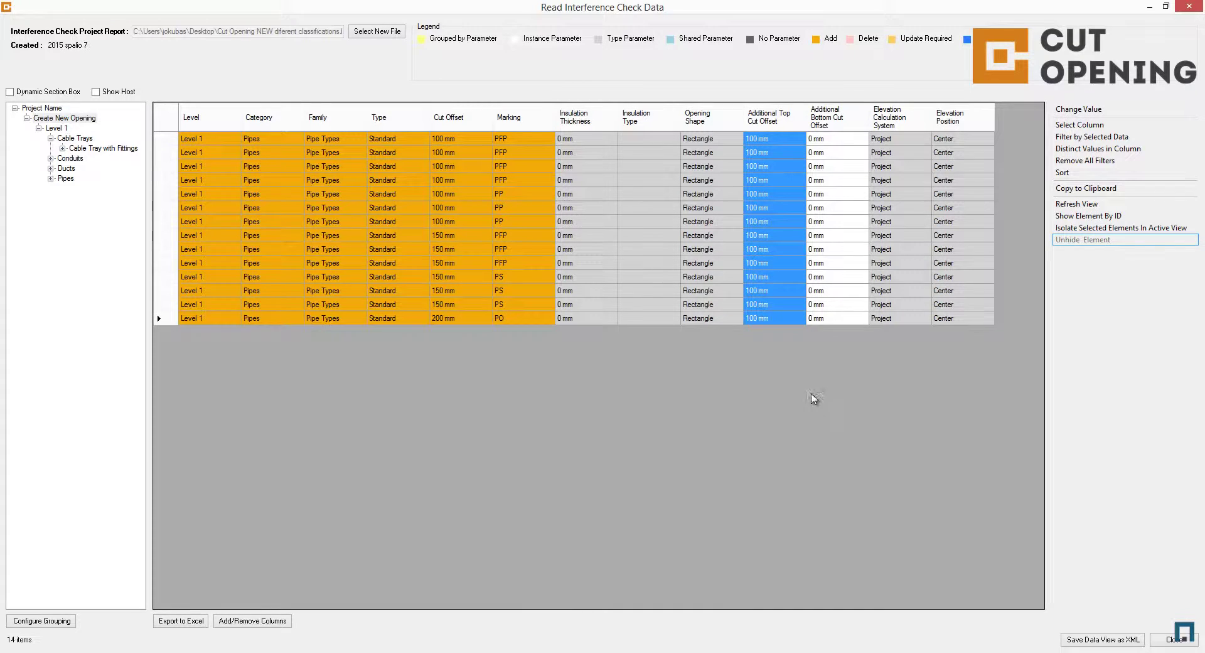
click(1092, 162)
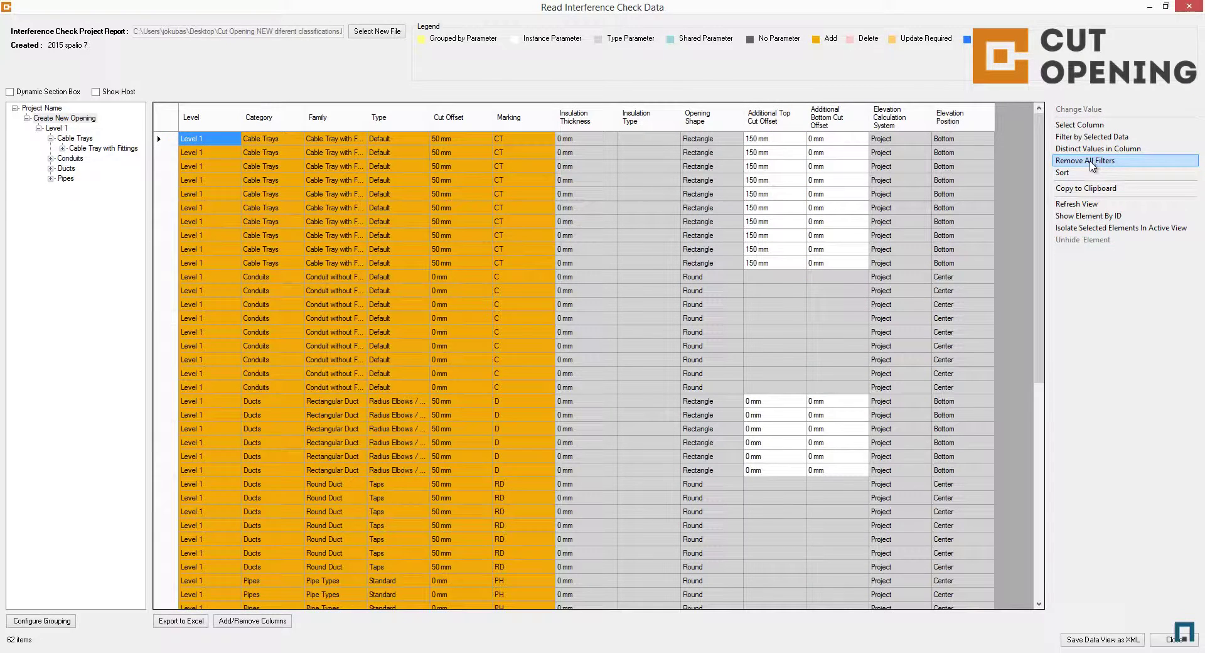
click(1068, 173)
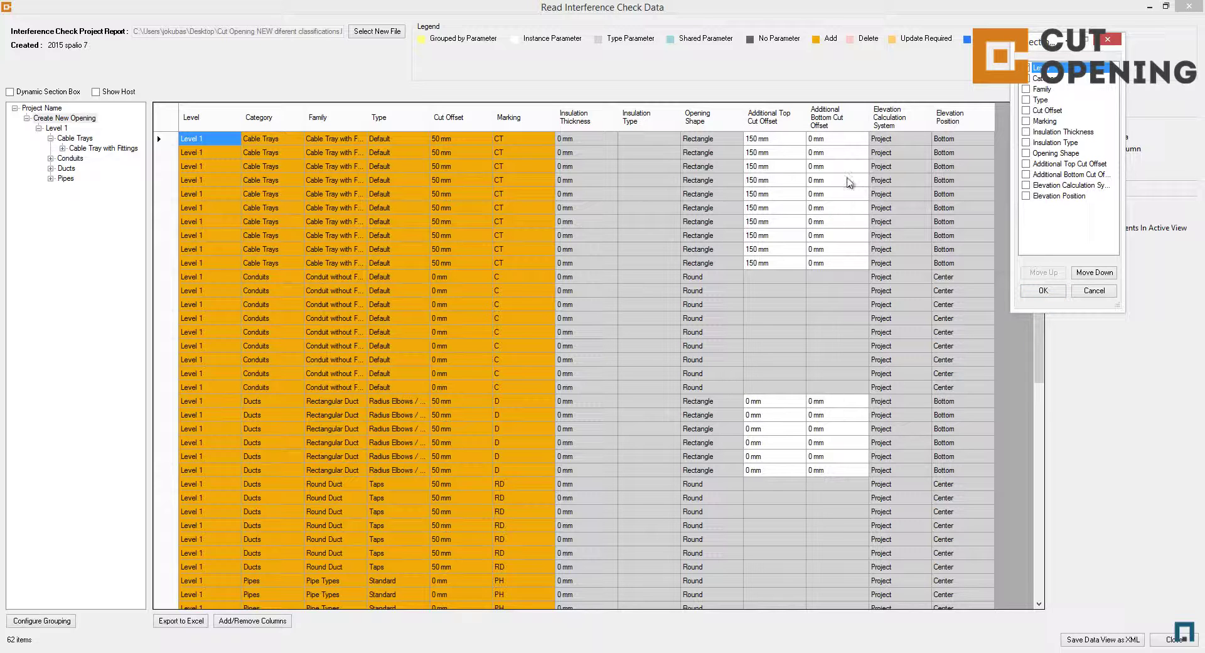
click(1044, 290)
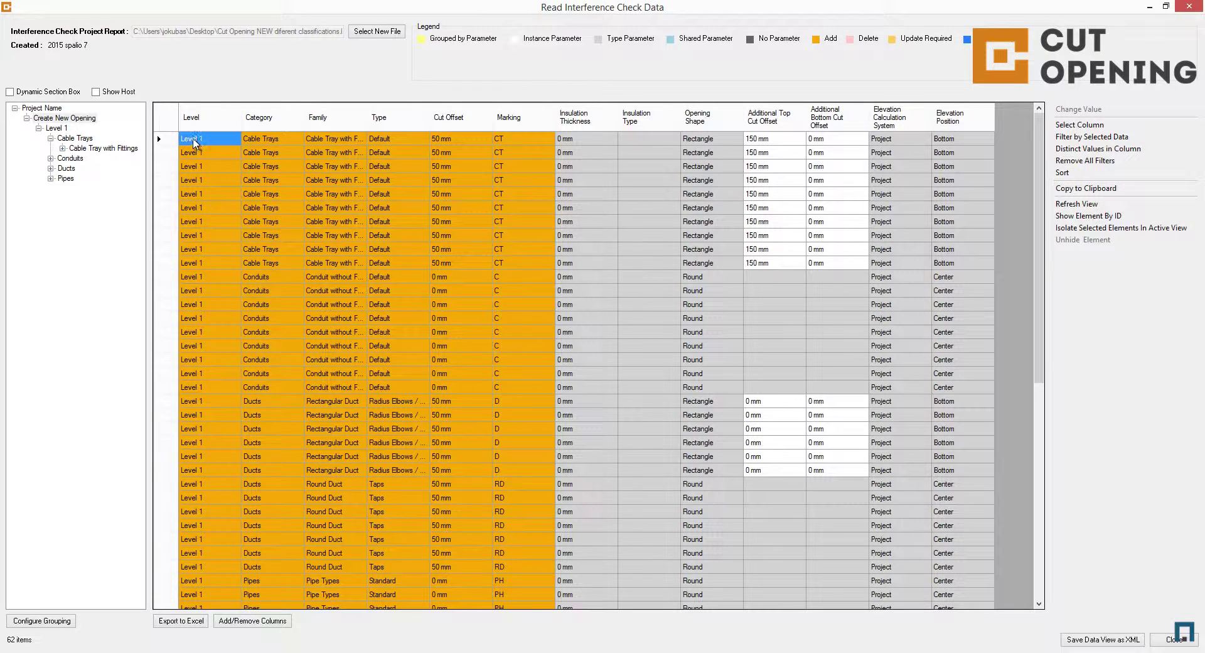
key(ctrl+a)
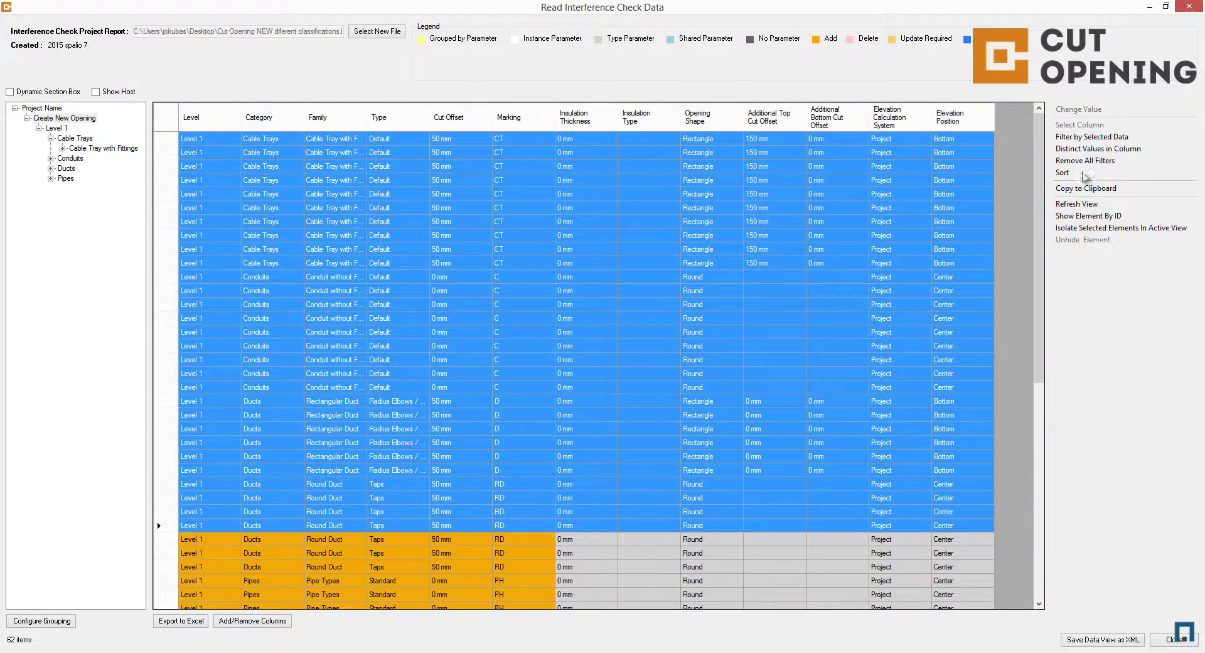